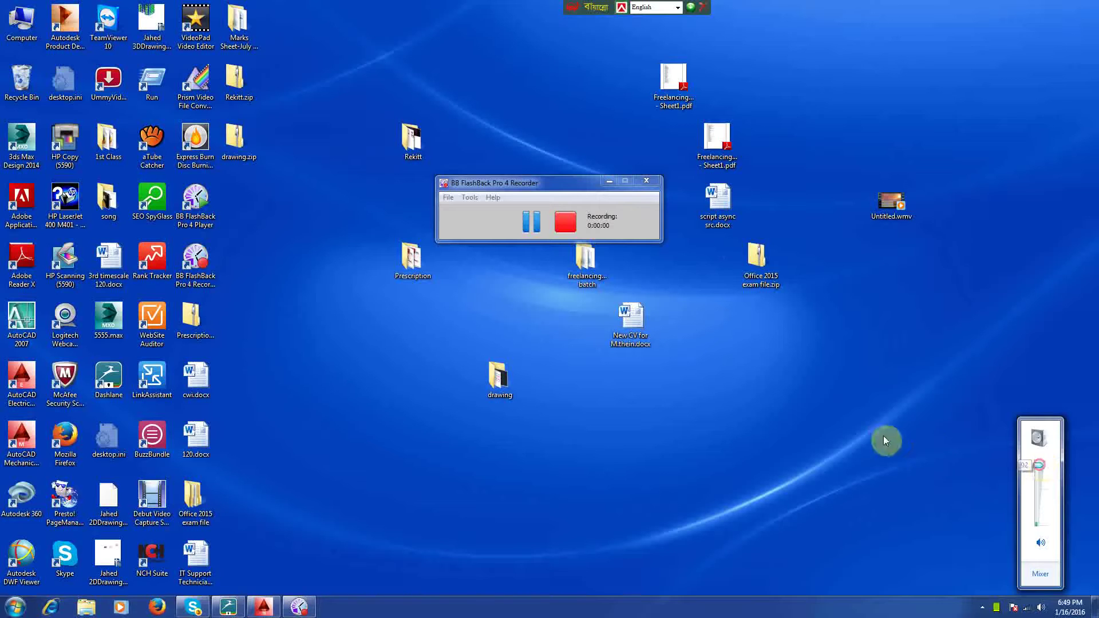
Step: Minimize the BB FlashBack recorder and restore the AutoCAD Mechanical drawing window
click(609, 180)
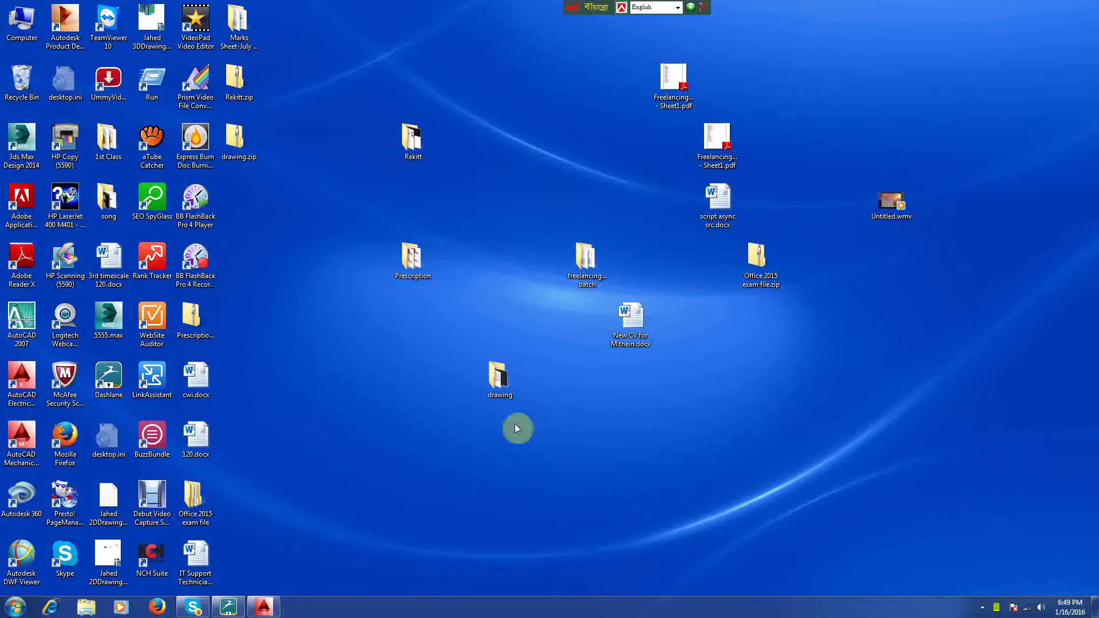
click(263, 607)
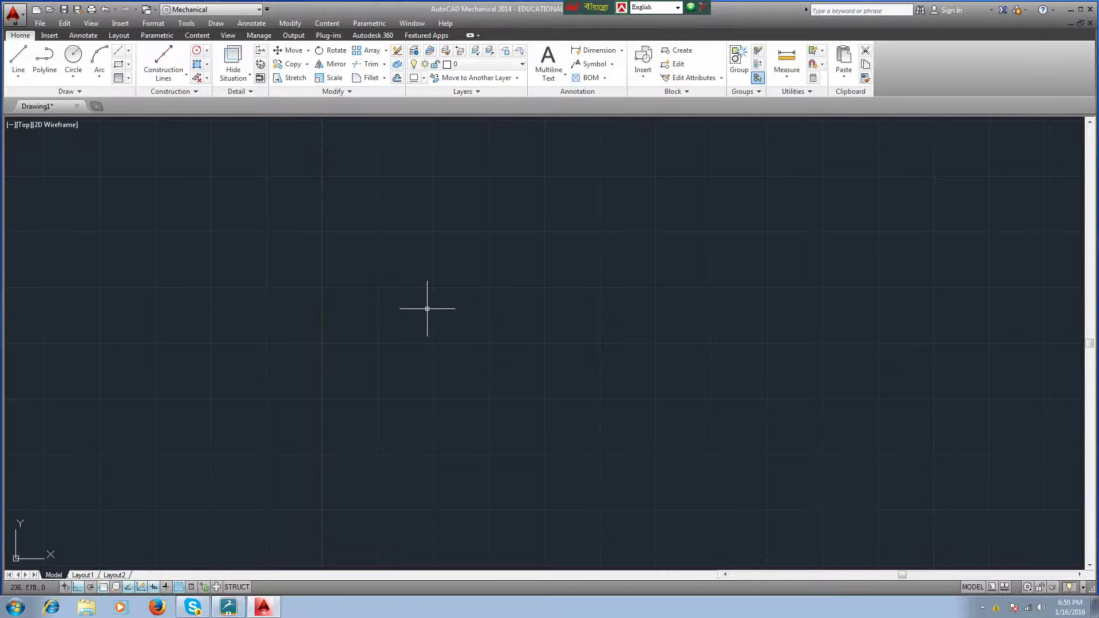
Step: Set the SNAP style to Isometric, keeping the default vertical spacing
right_click(993, 548)
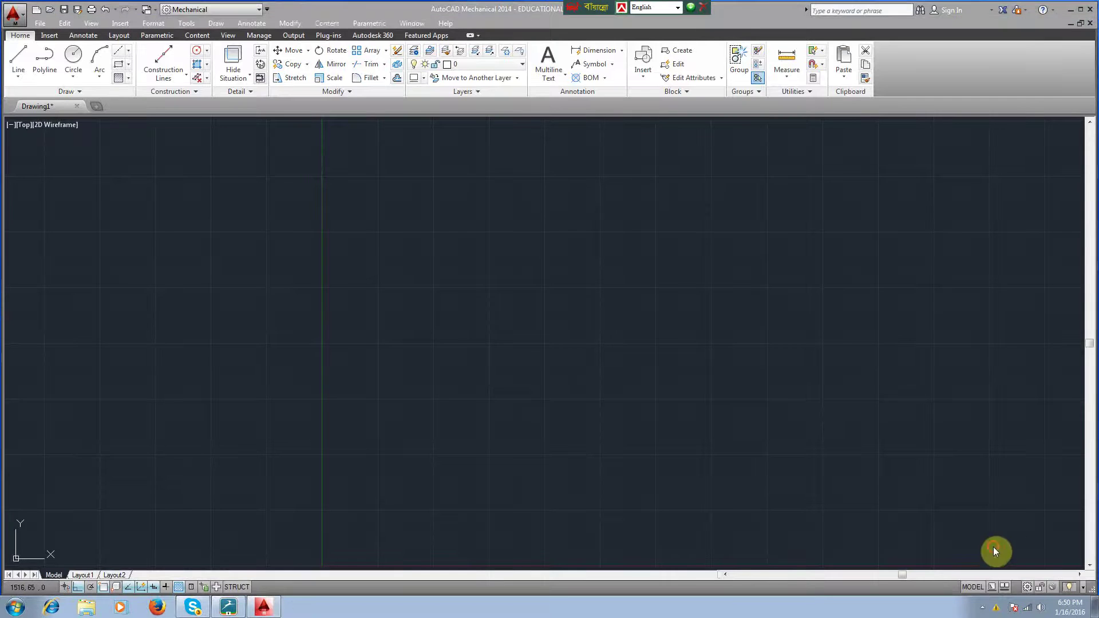
click(447, 296)
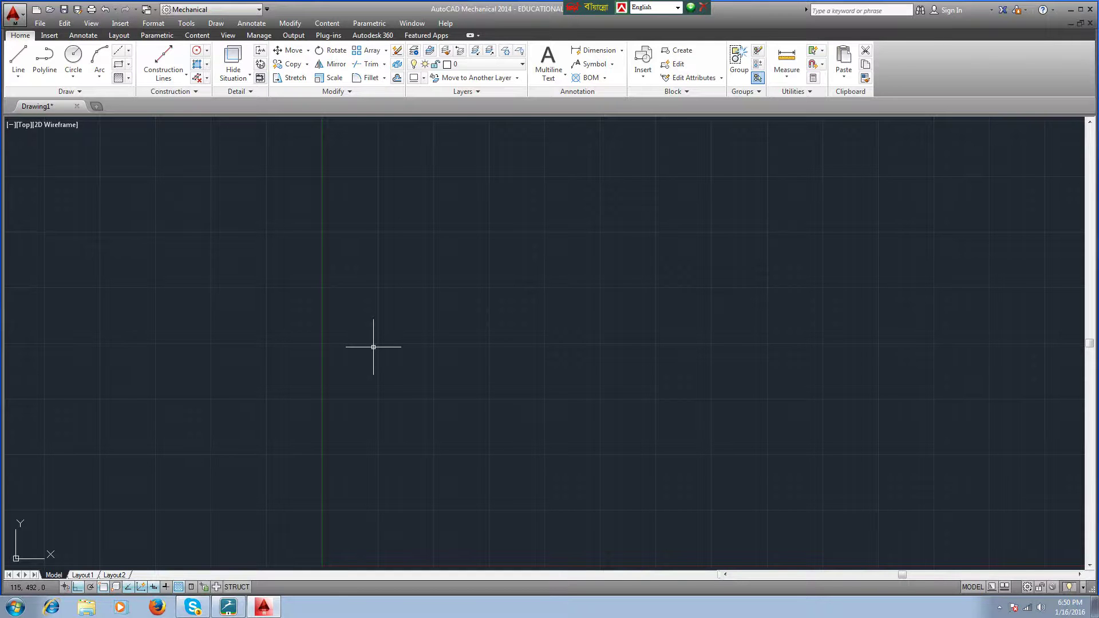
text(SNAP)
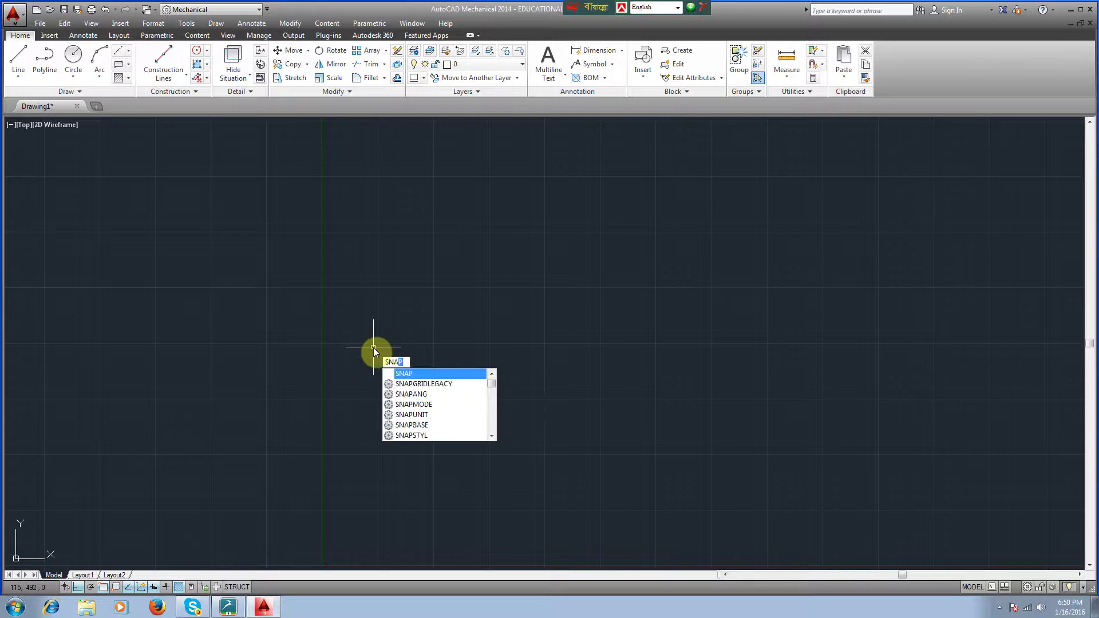
key(Return)
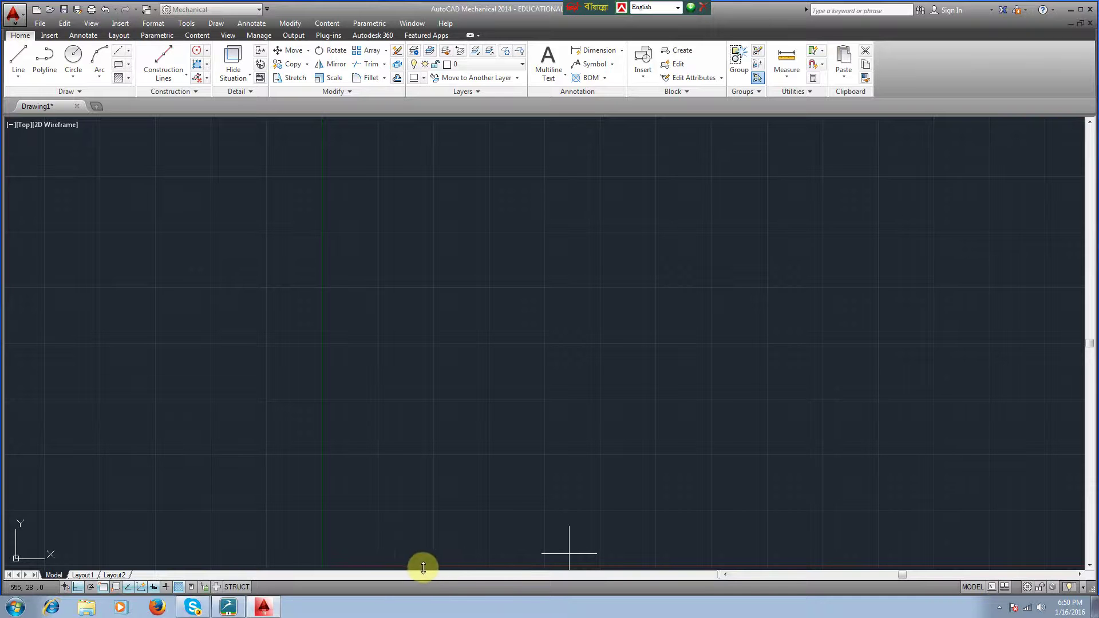
text(snap)
key(Return)
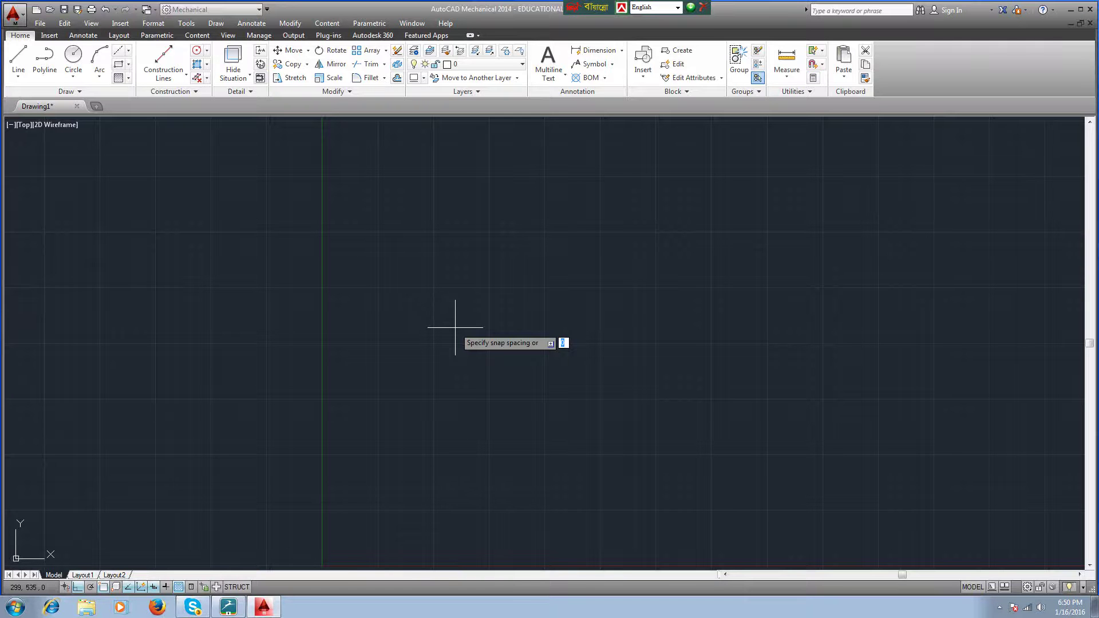
text(s)
key(Return)
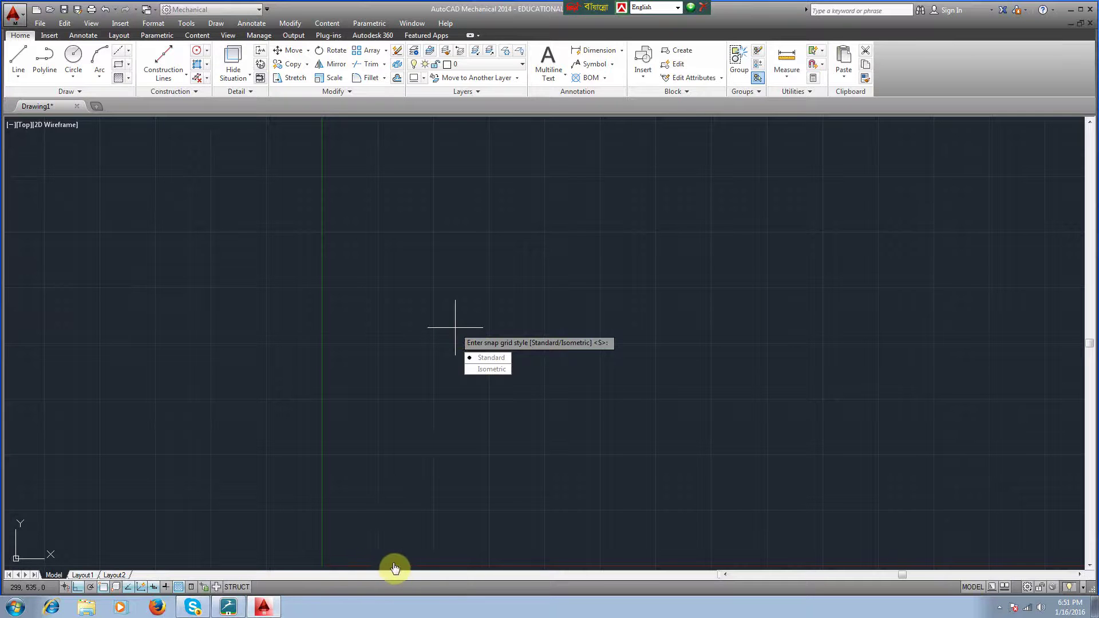
click(485, 369)
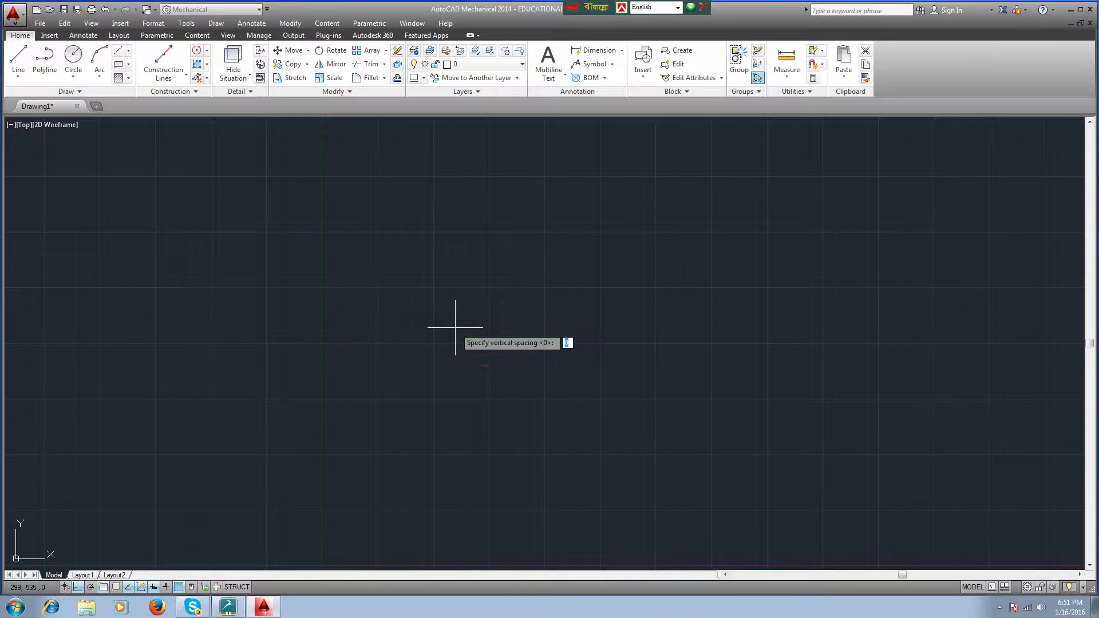
key(Return)
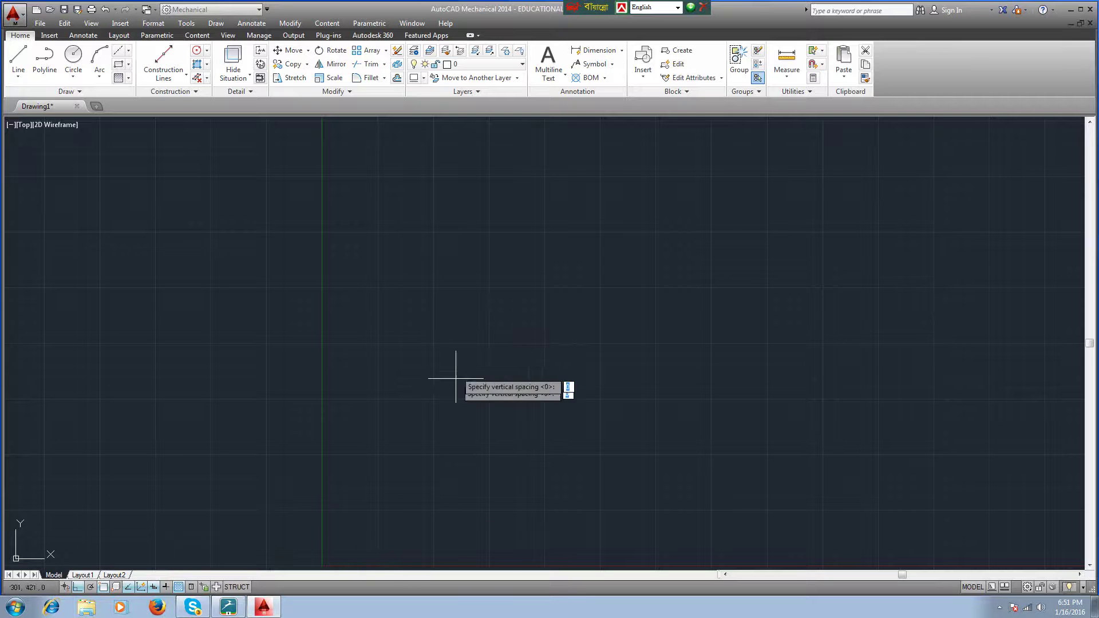
key(Return)
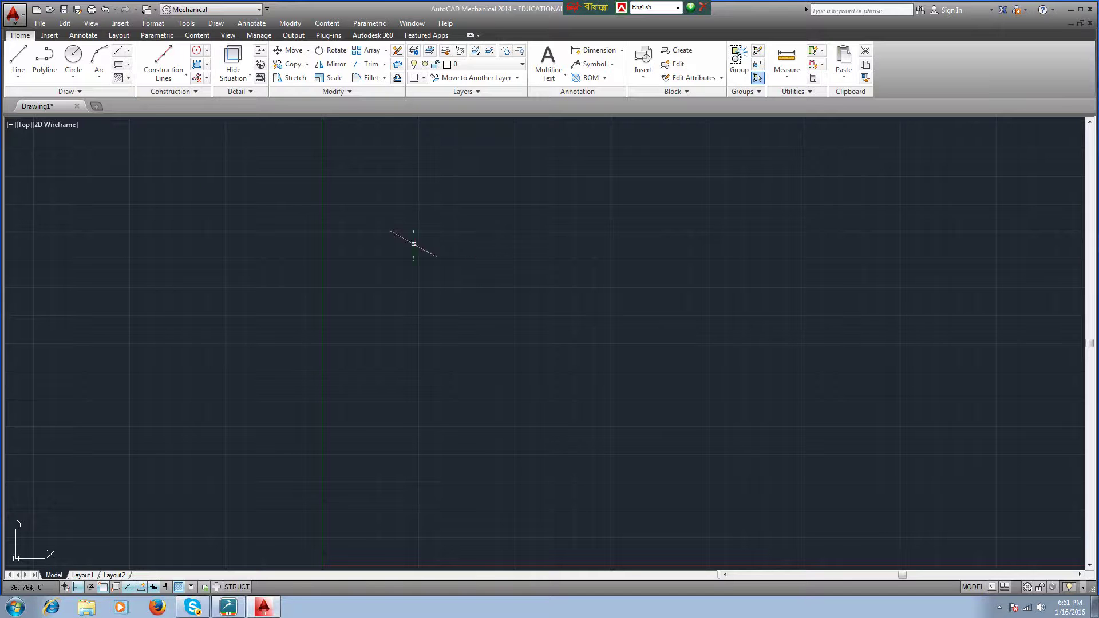
Step: Begin the stepped outline with the long sloping bottom edge, a 50-unit right edge and a 50-unit step top
click(19, 59)
click(399, 246)
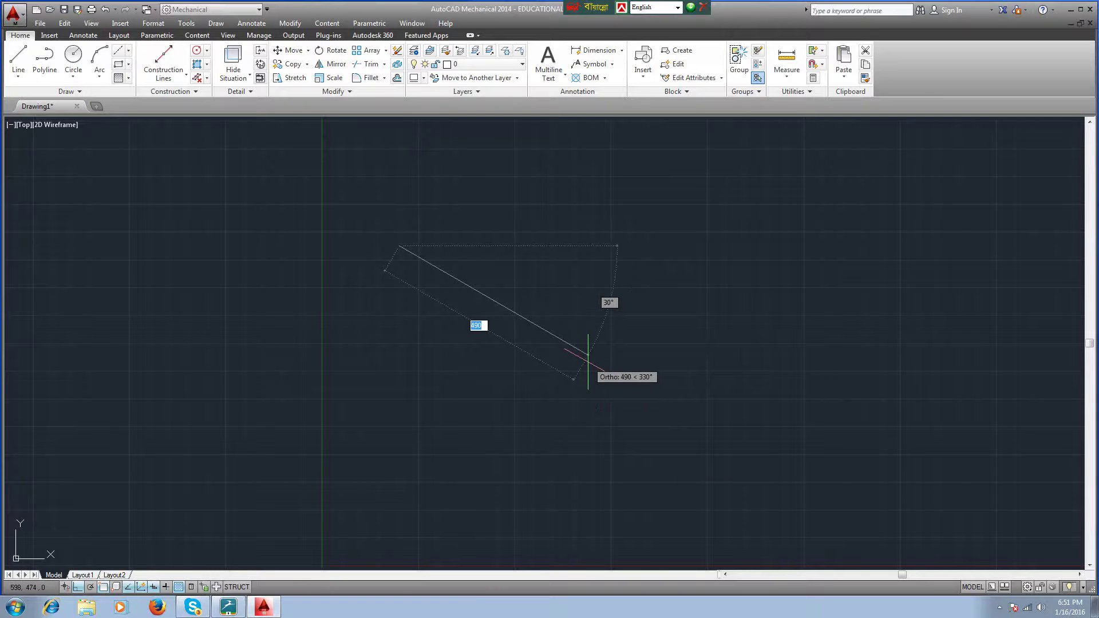
click(588, 360)
click(556, 292)
scroll(456, 275, down, 3)
scroll(471, 319, up, 4)
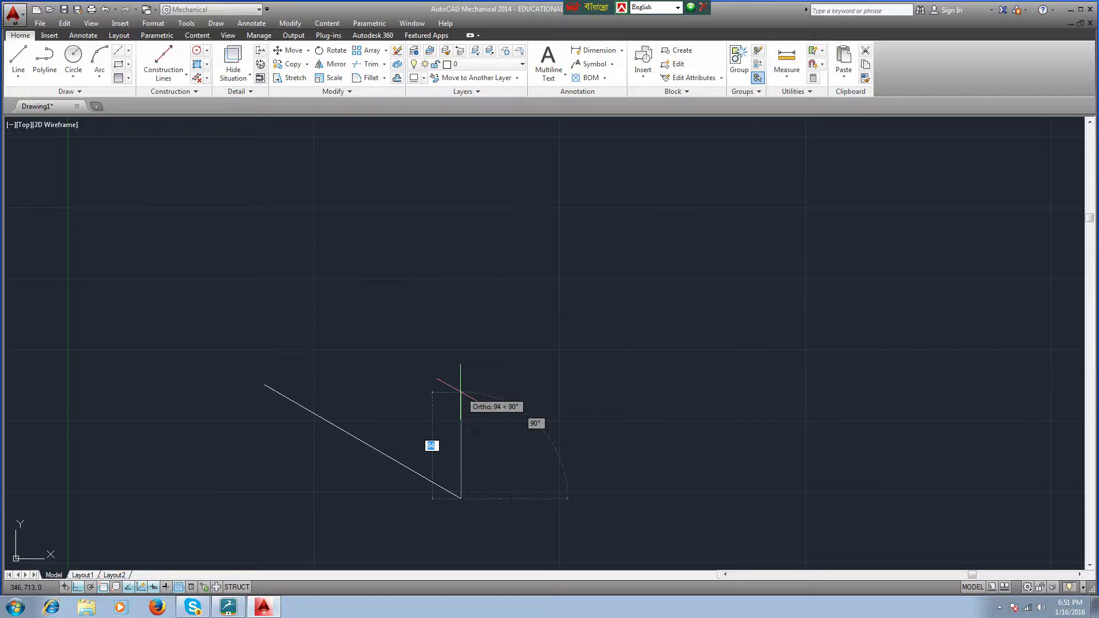
text(50)
key(Return)
scroll(418, 441, up, 2)
scroll(412, 435, up, 2)
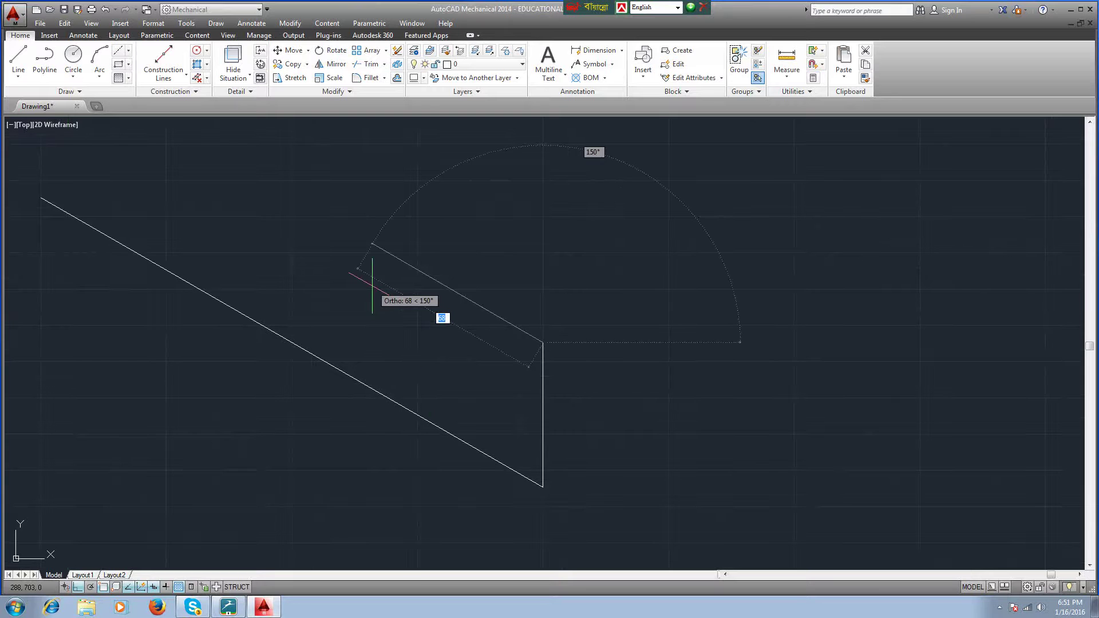
text(50)
key(Return)
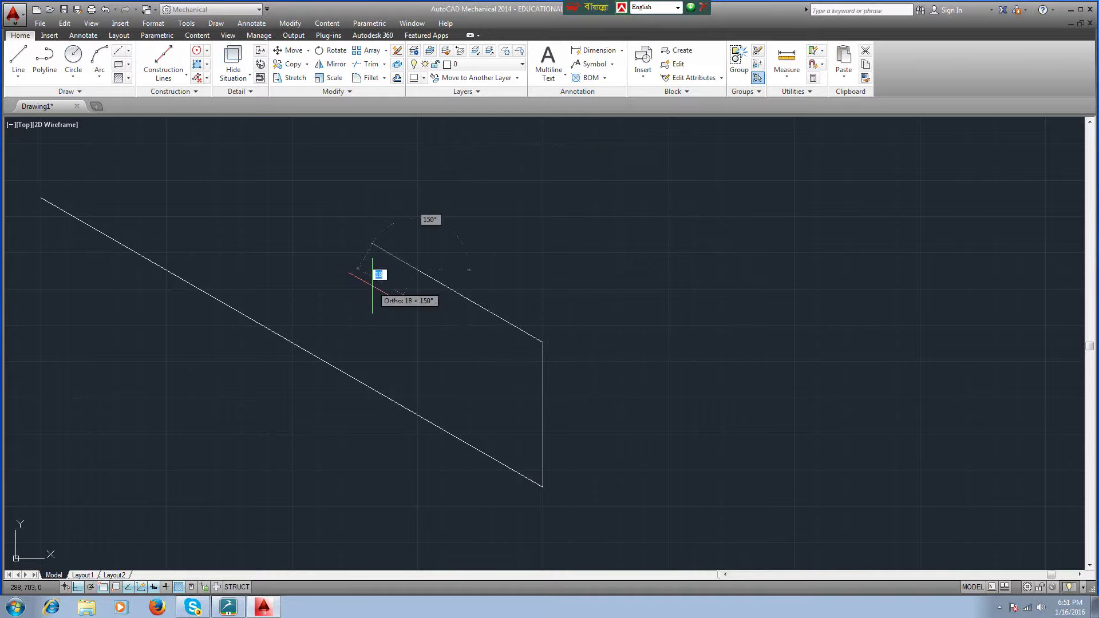
Step: Add the step drop, 100-unit floor, 25-unit rise and 48-unit top, closing the outline
click(418, 360)
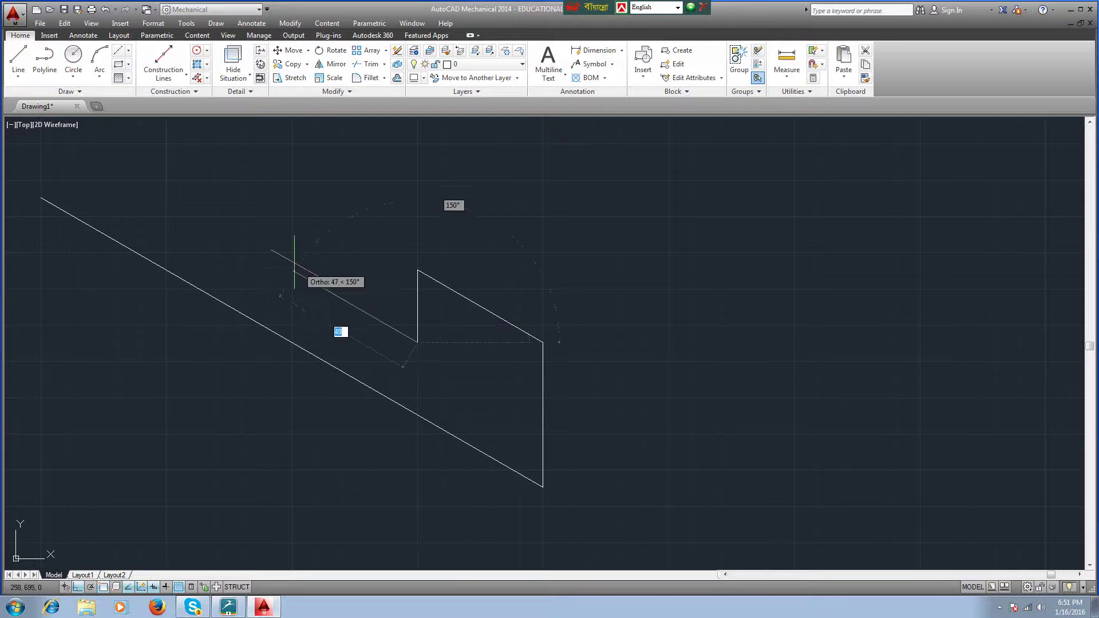
text(100)
key(Return)
middle_drag(286, 193, 300, 319)
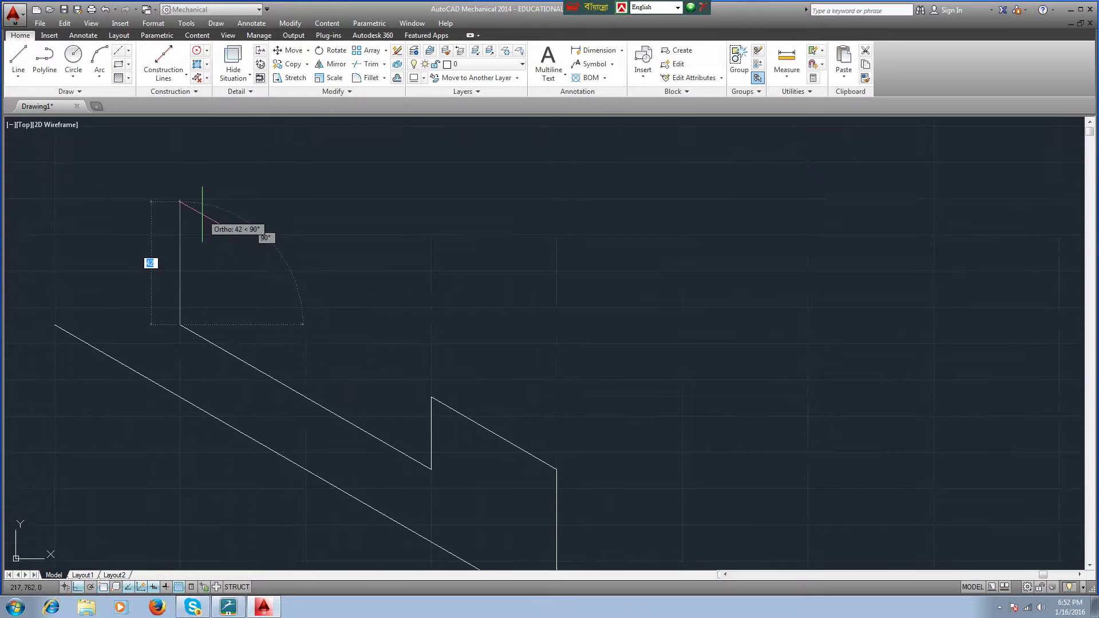
text(25)
key(Return)
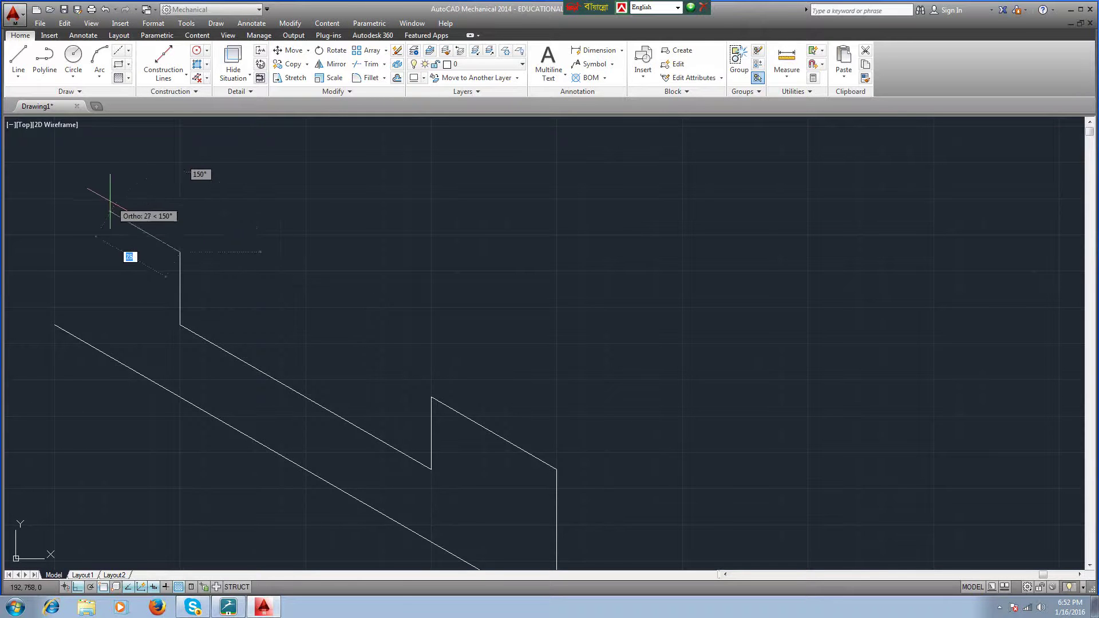
text(5048)
key(Return)
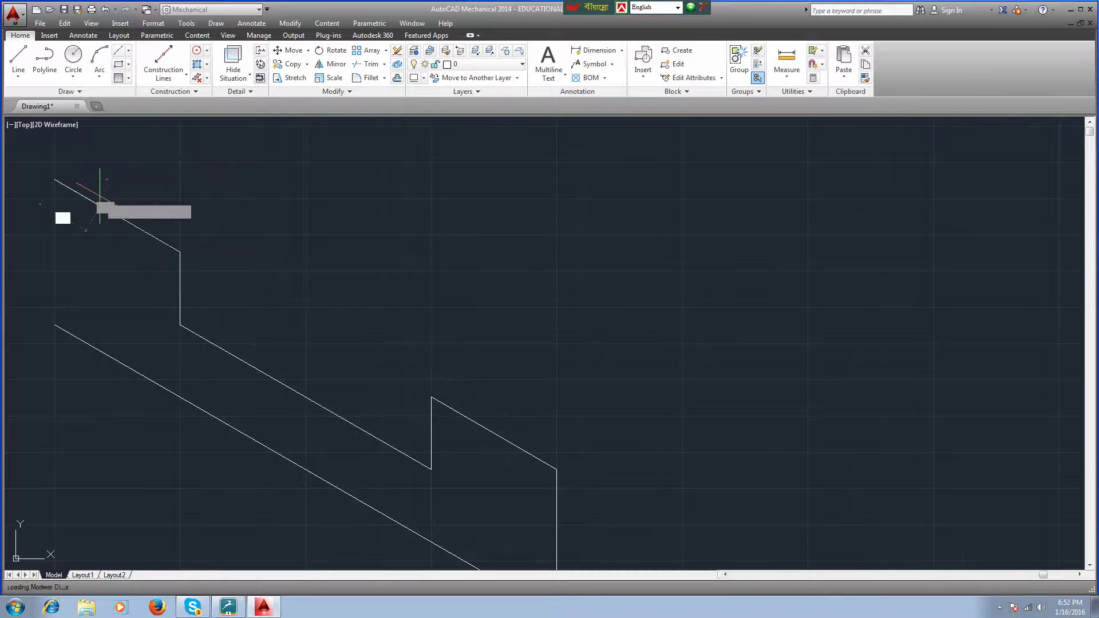
click(54, 325)
right_click(55, 324)
click(77, 334)
scroll(307, 269, down, 2)
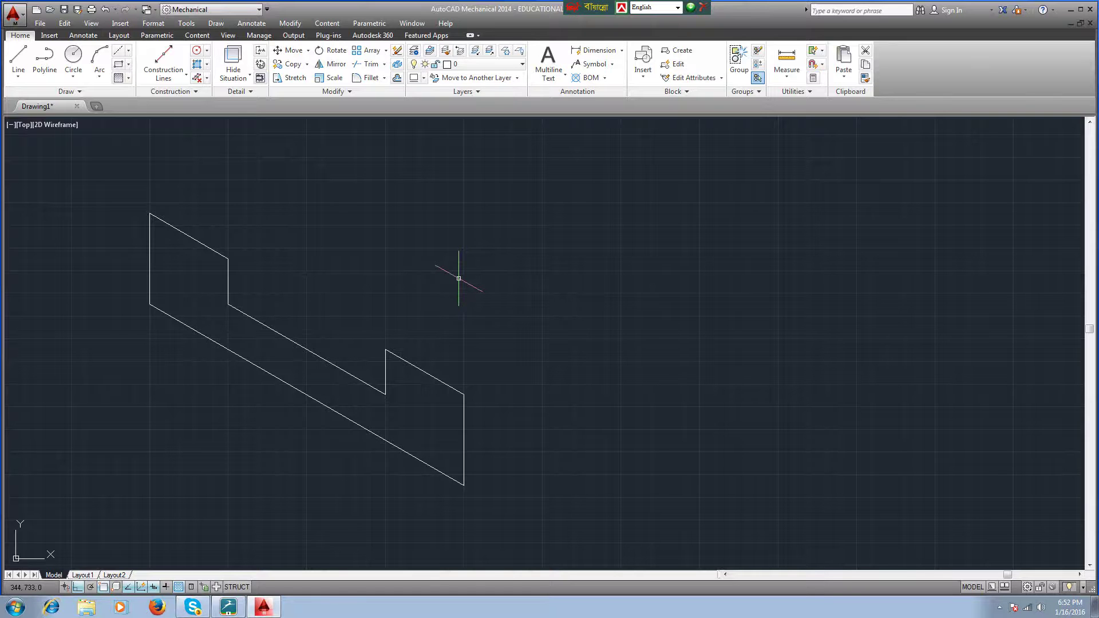
Step: On the top isometric plane, draw the left top face with 110-unit receding and 55-unit back edges
key(F5)
key(F5)
key(F5)
key(F5)
click(21, 60)
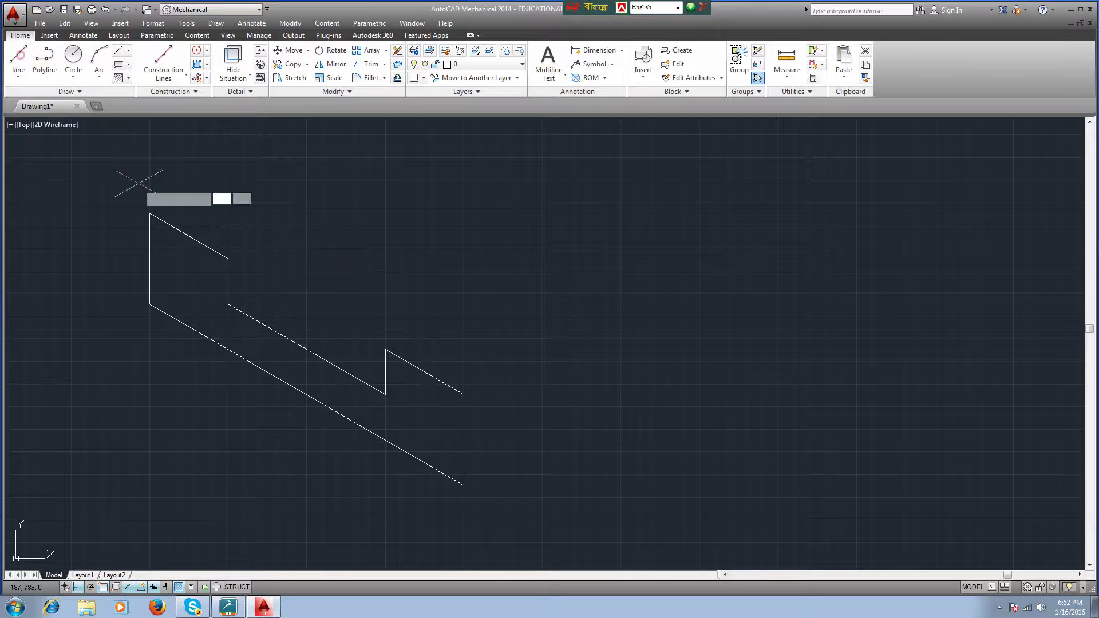
click(149, 213)
middle_drag(391, 179, 389, 264)
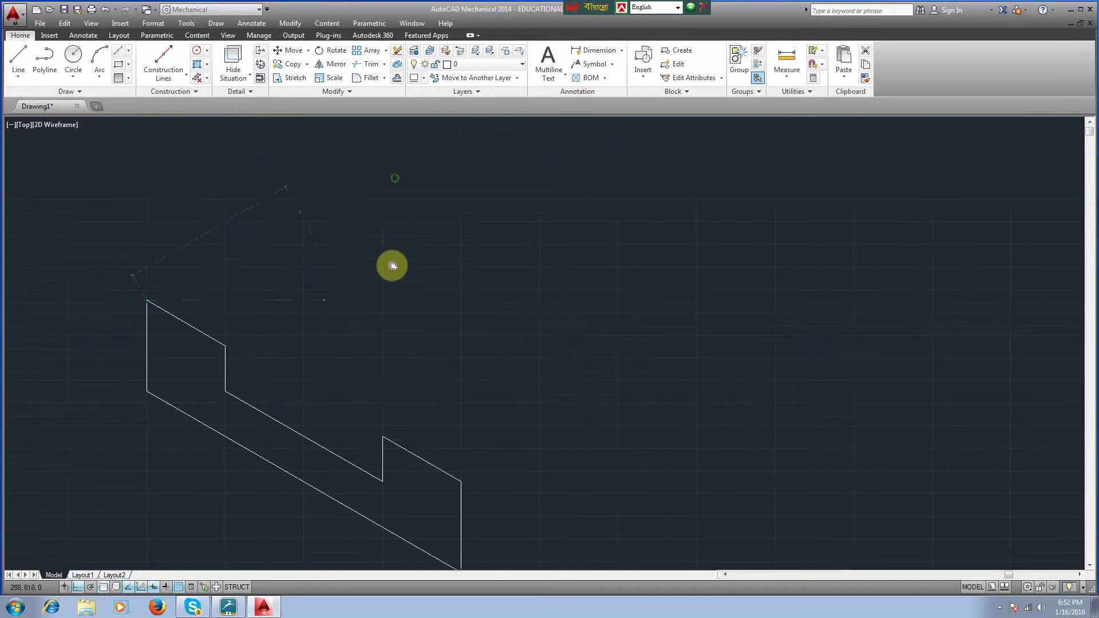
click(317, 201)
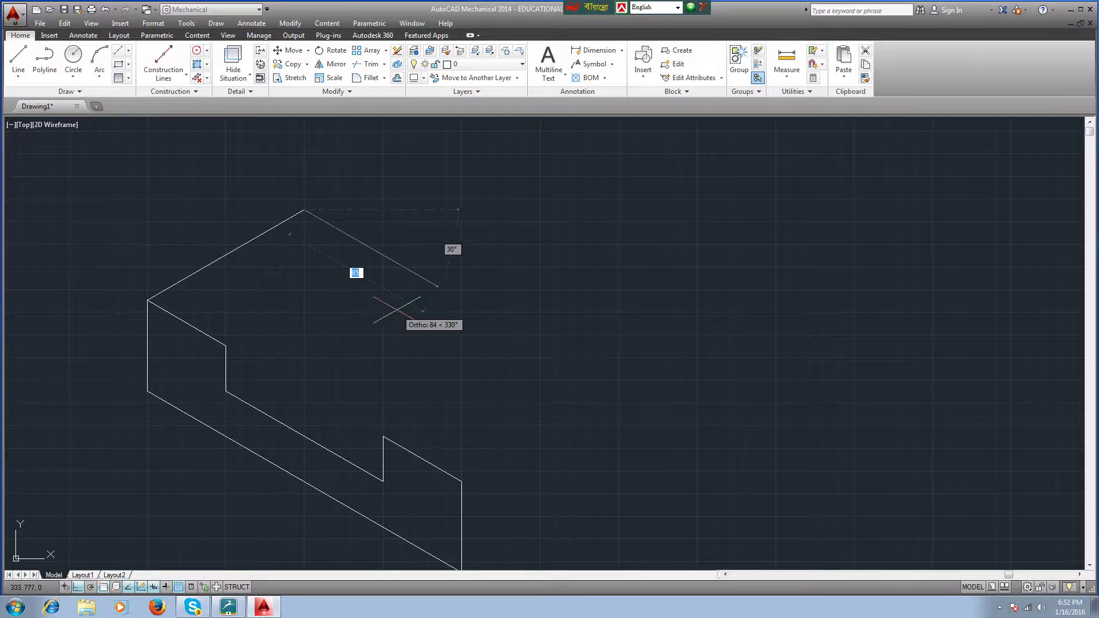
text(55)
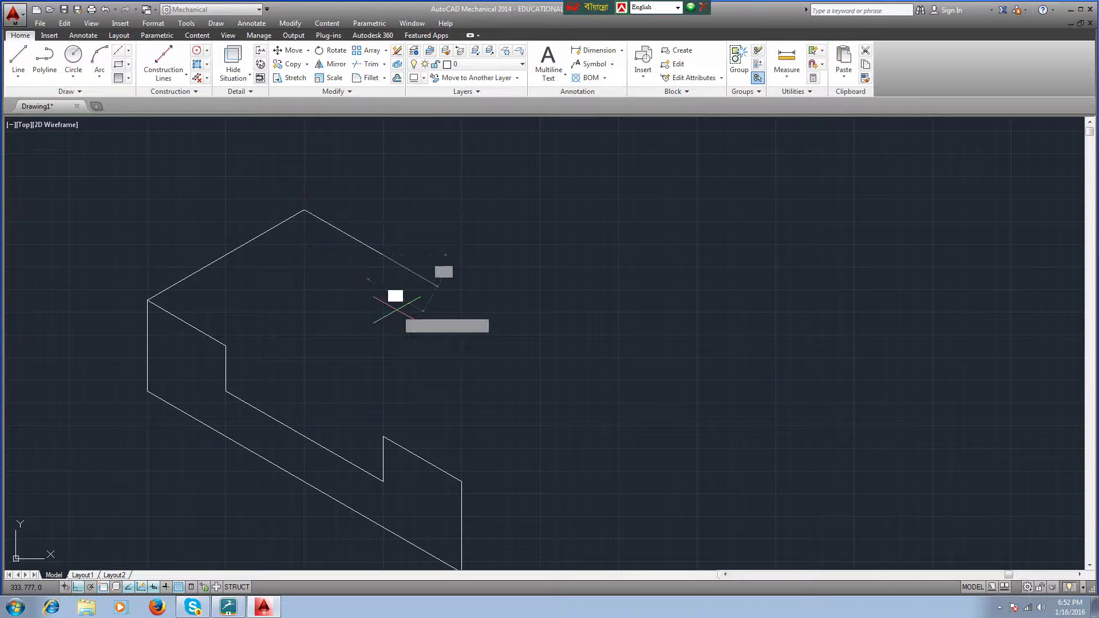
key(Return)
click(226, 345)
right_click(227, 345)
click(239, 353)
Step: Draw the right raised part's top face using 10-unit edges, closing it at its front corner
click(19, 55)
click(383, 437)
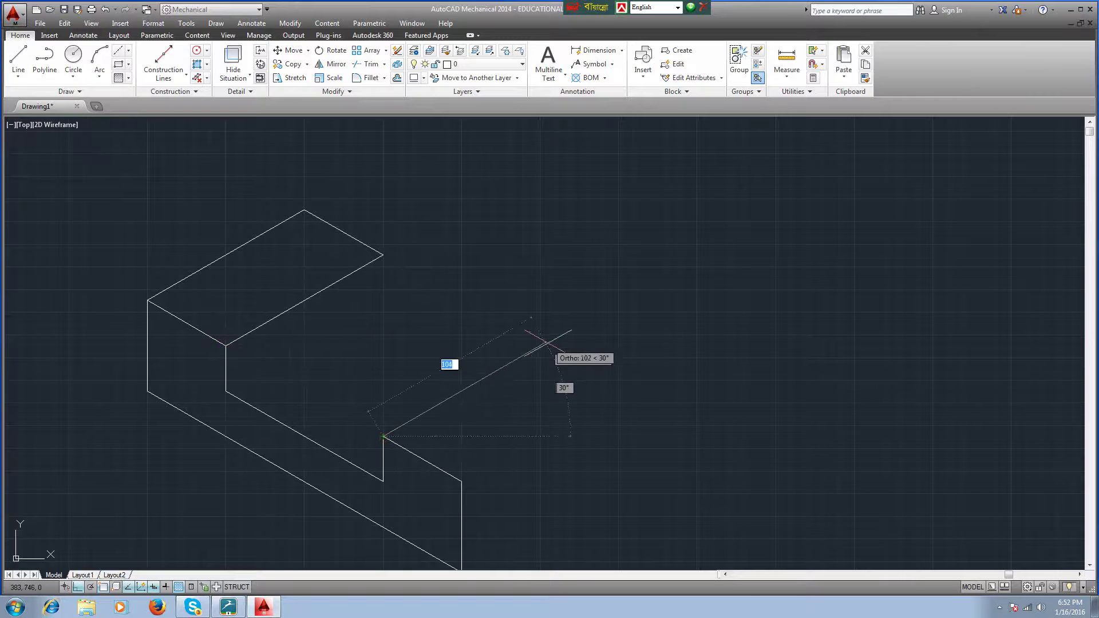
text(10)
key(Return)
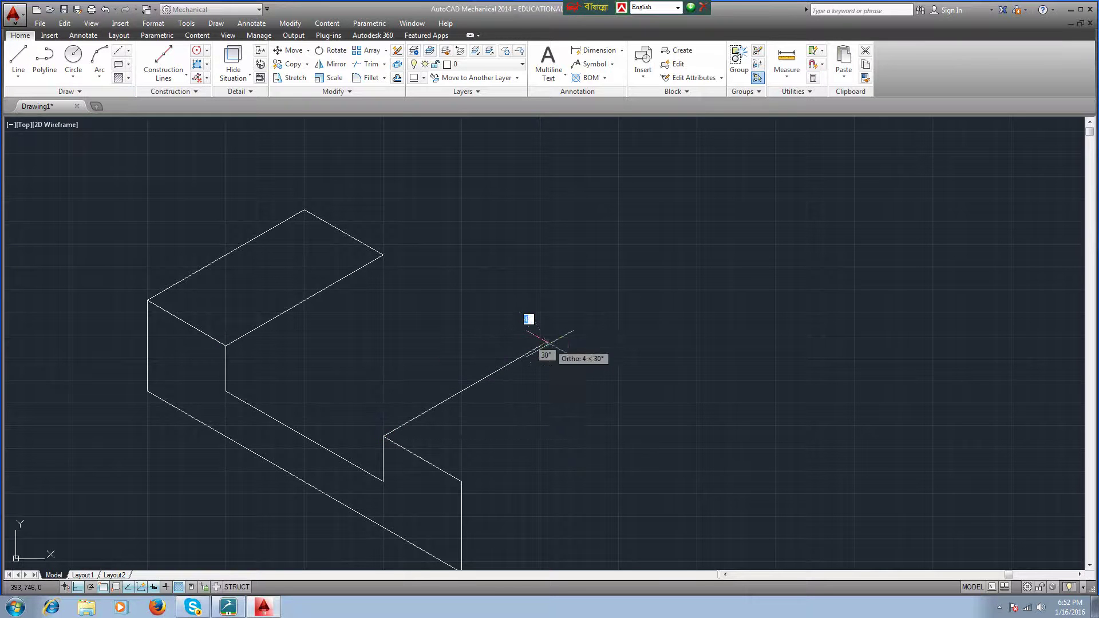
click(623, 414)
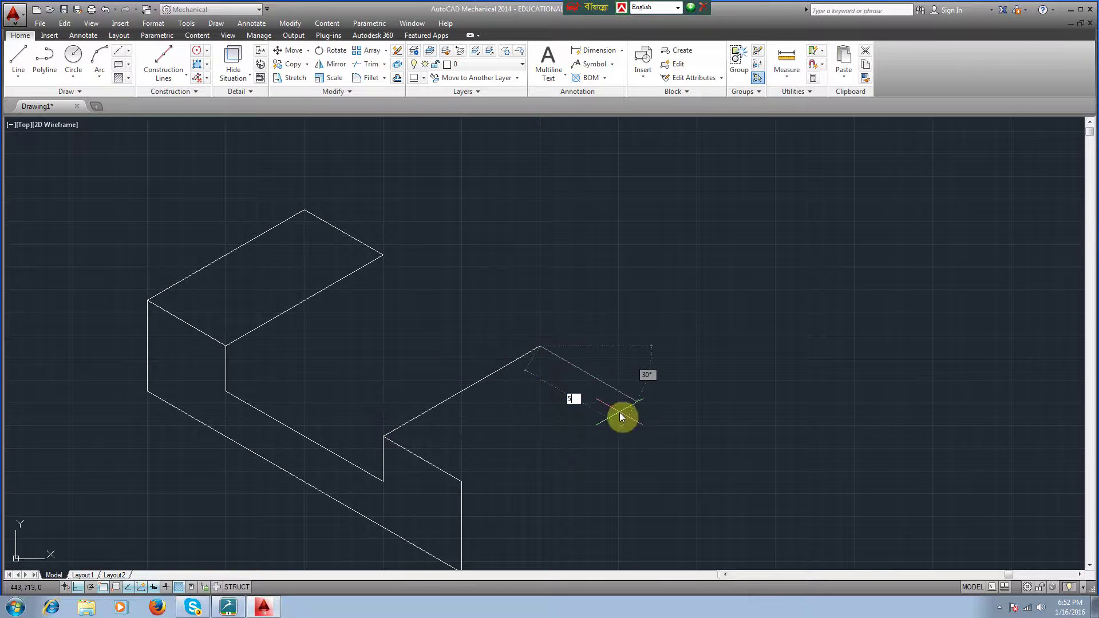
text(10)
key(Return)
click(461, 481)
right_click(461, 480)
click(485, 370)
scroll(589, 372, down, 3)
scroll(606, 380, down, 1)
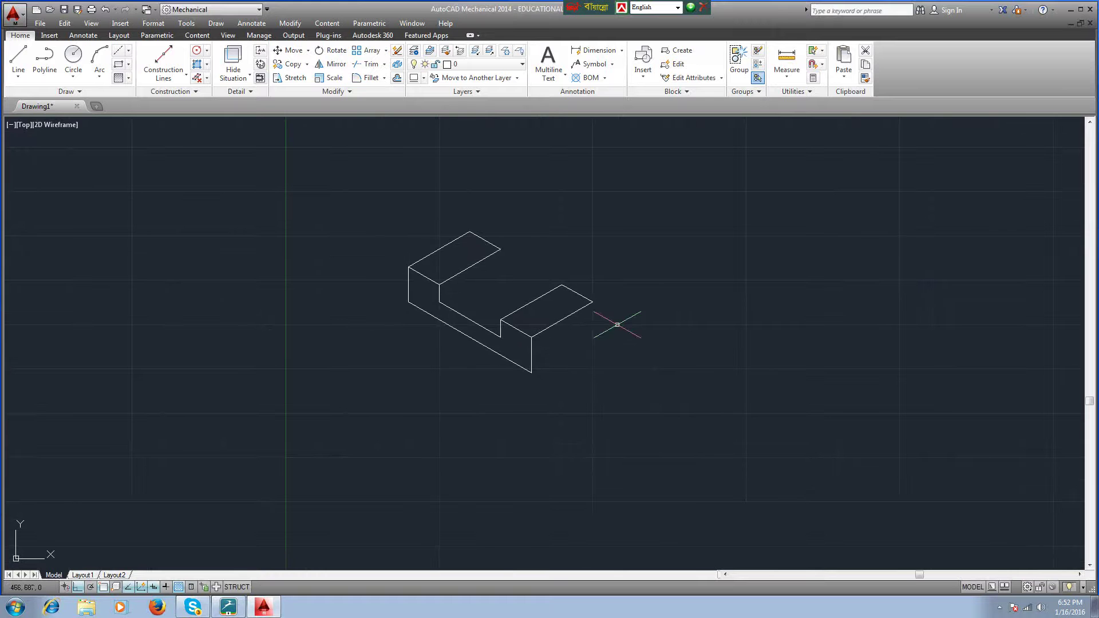
Step: Start a 50-unit vertical edge down from the block's right top corner
click(18, 55)
scroll(604, 289, up, 4)
click(603, 289)
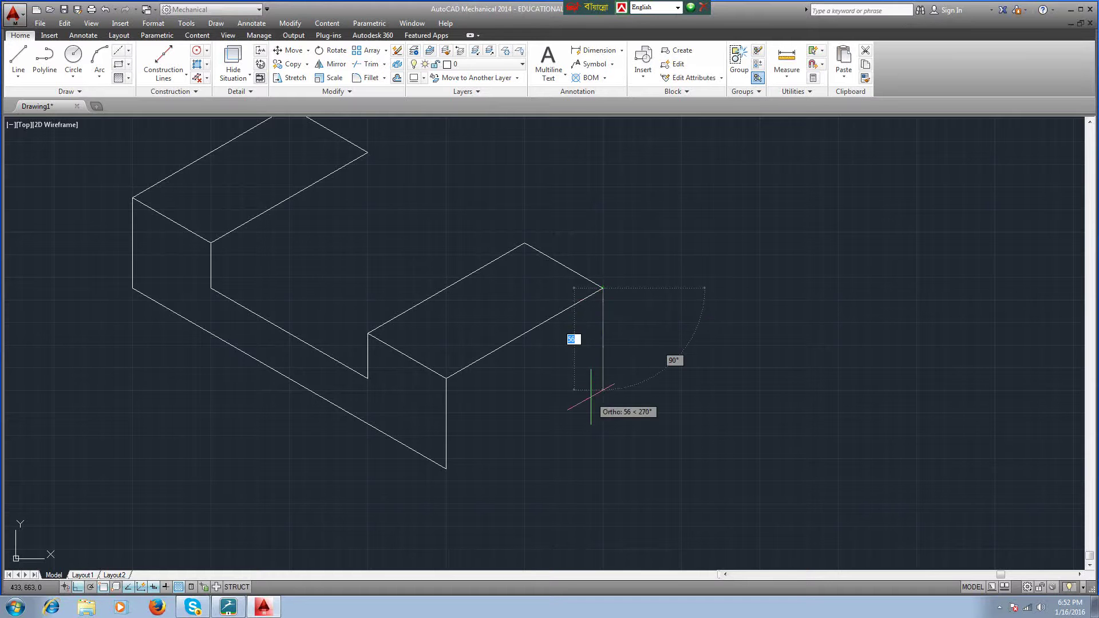
click(595, 469)
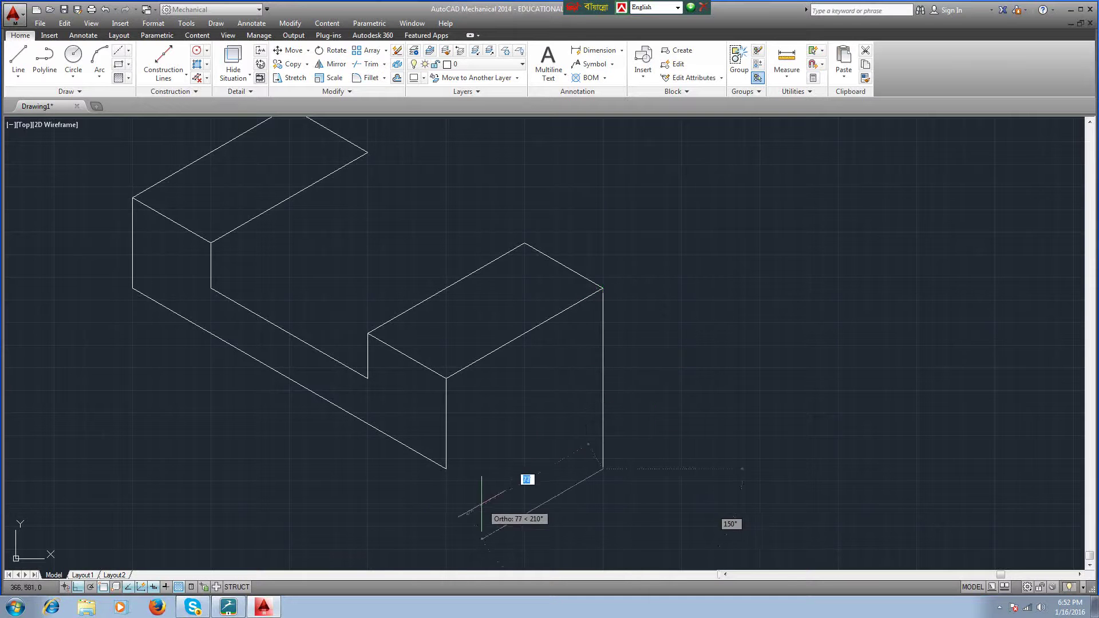
right_click(577, 471)
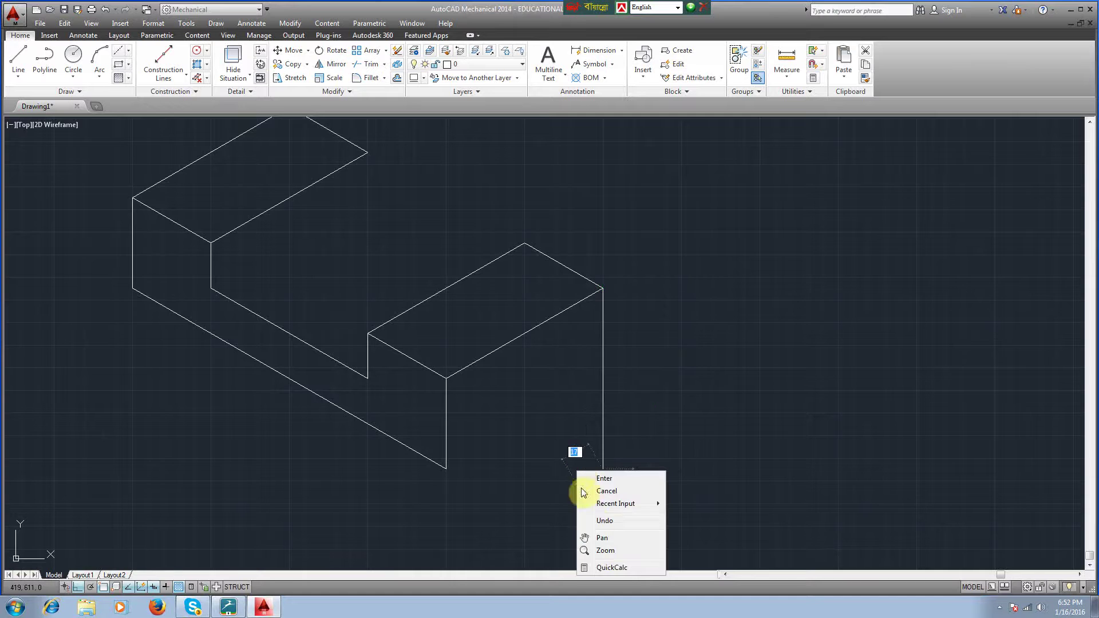
click(605, 521)
text(50)
key(Return)
Step: Finish the right end edge, then draw a 25-unit polyline down the step's inner face
click(446, 469)
right_click(445, 469)
click(465, 479)
middle_drag(360, 175, 378, 232)
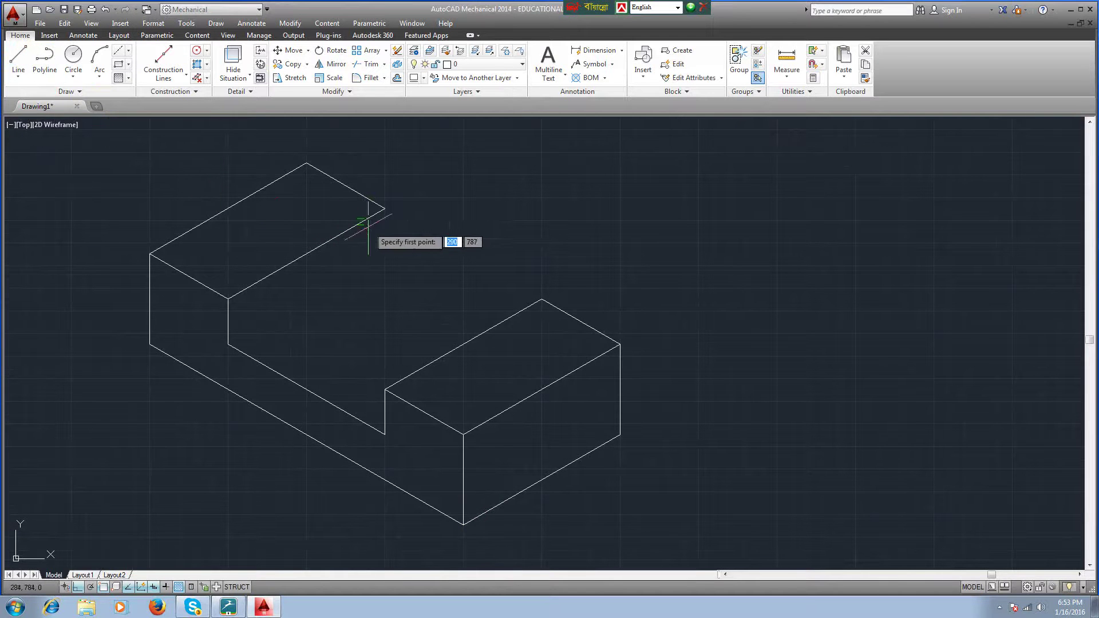
click(385, 208)
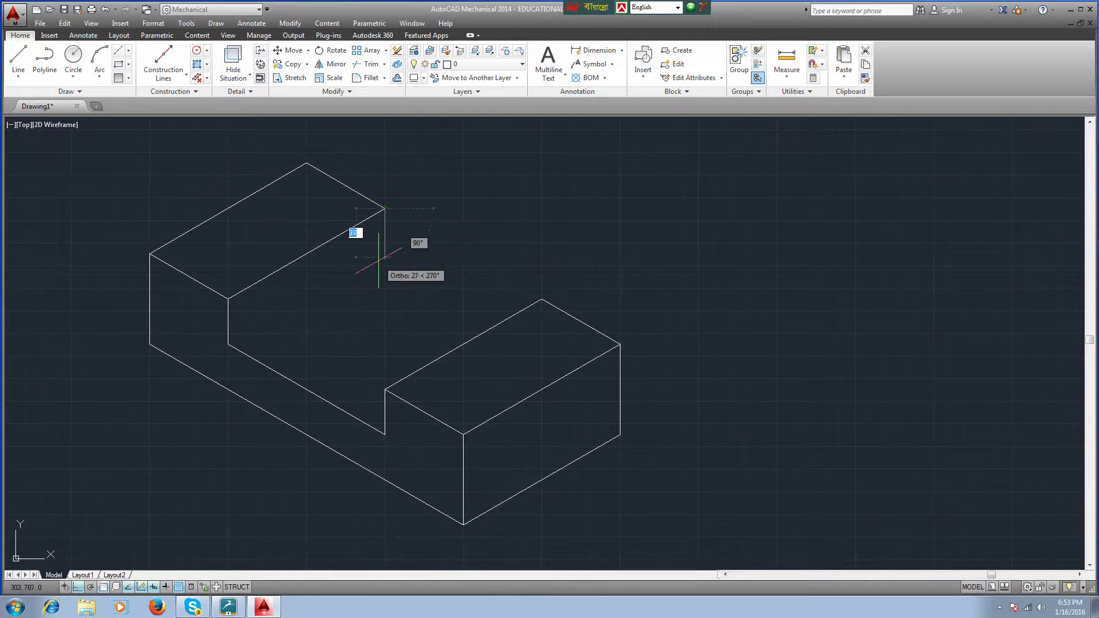
key(Return)
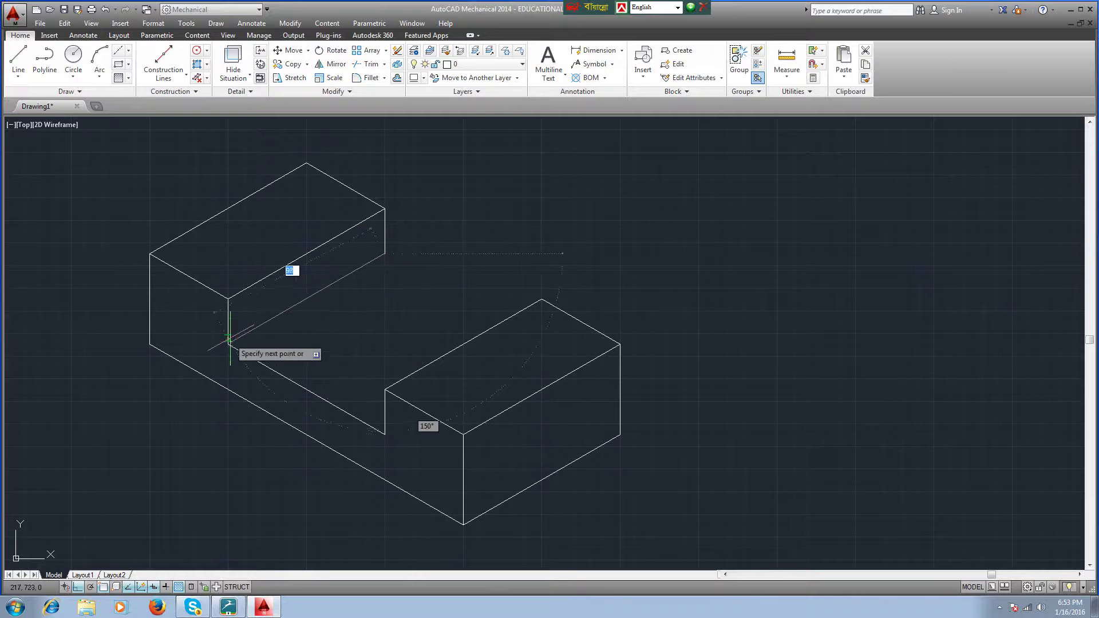
click(228, 343)
key(Return)
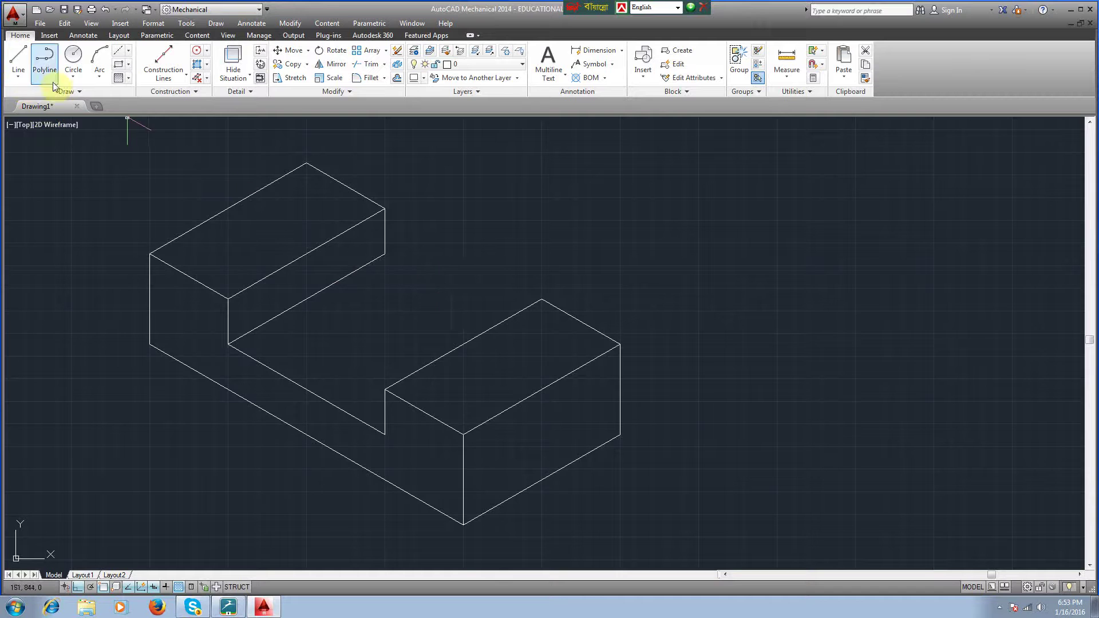
Step: Draw the floor's back edge to the right block and trim off its overhang
click(19, 56)
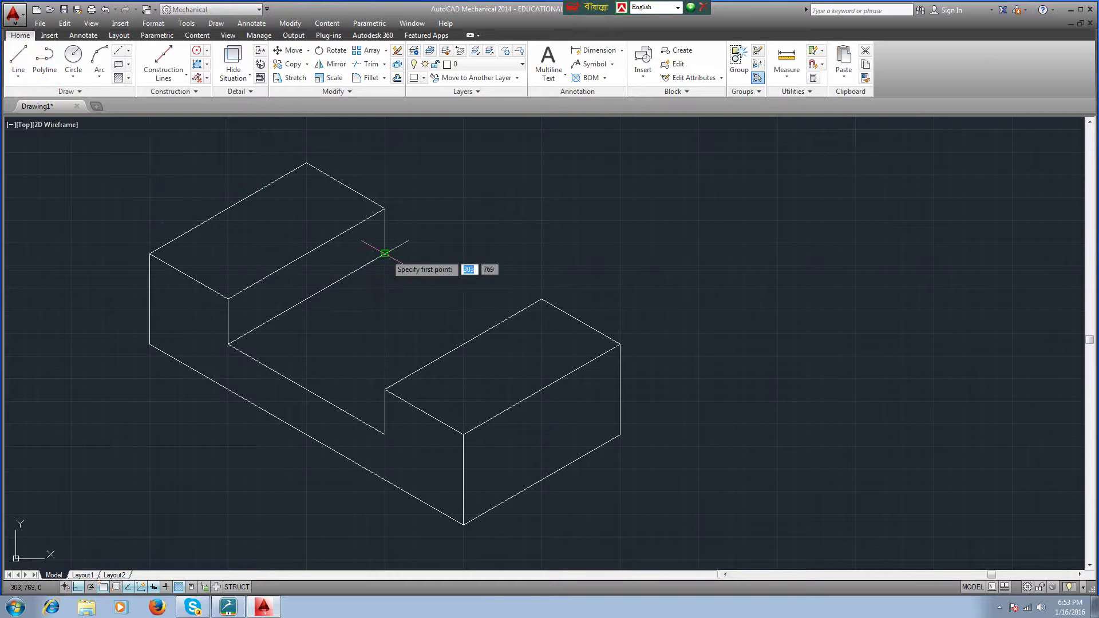
click(384, 252)
click(523, 334)
right_click(515, 339)
click(525, 350)
scroll(526, 351, up, 4)
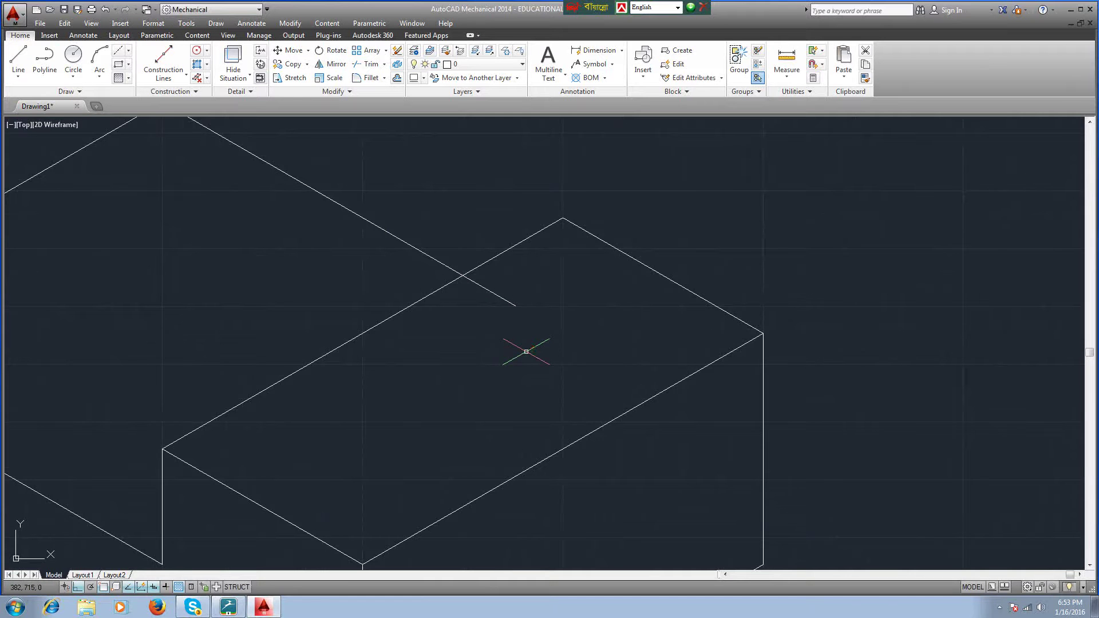
text(r)
key(Return)
key(Return)
click(506, 300)
right_click(646, 208)
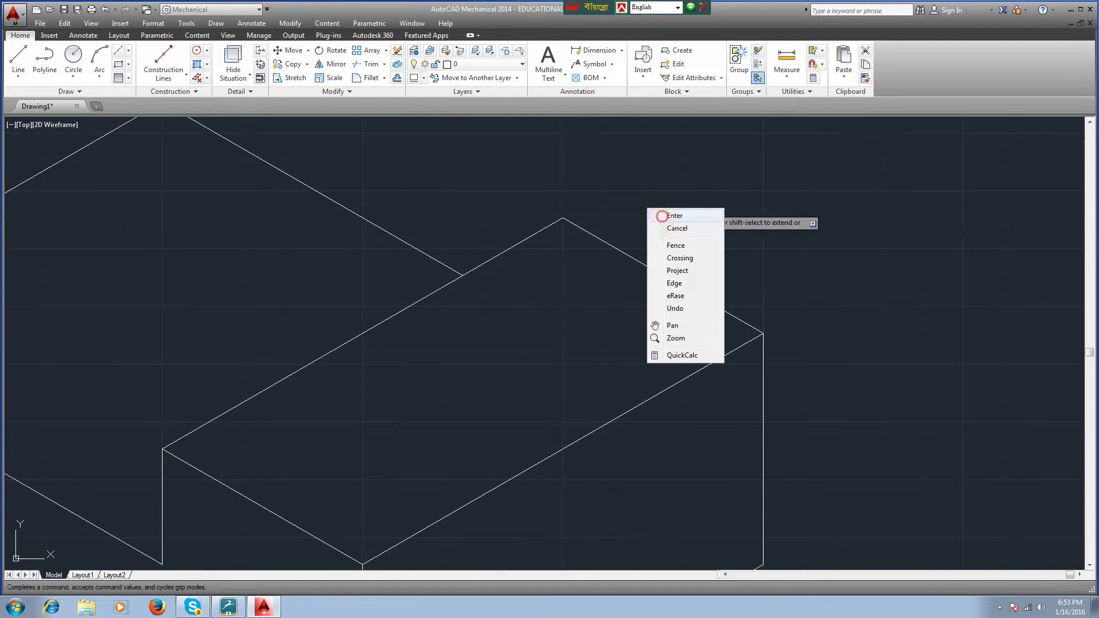
click(673, 215)
scroll(597, 251, down, 5)
Step: Draw the right block's inner edge from its inner corner toward the back
scroll(498, 312, down, 4)
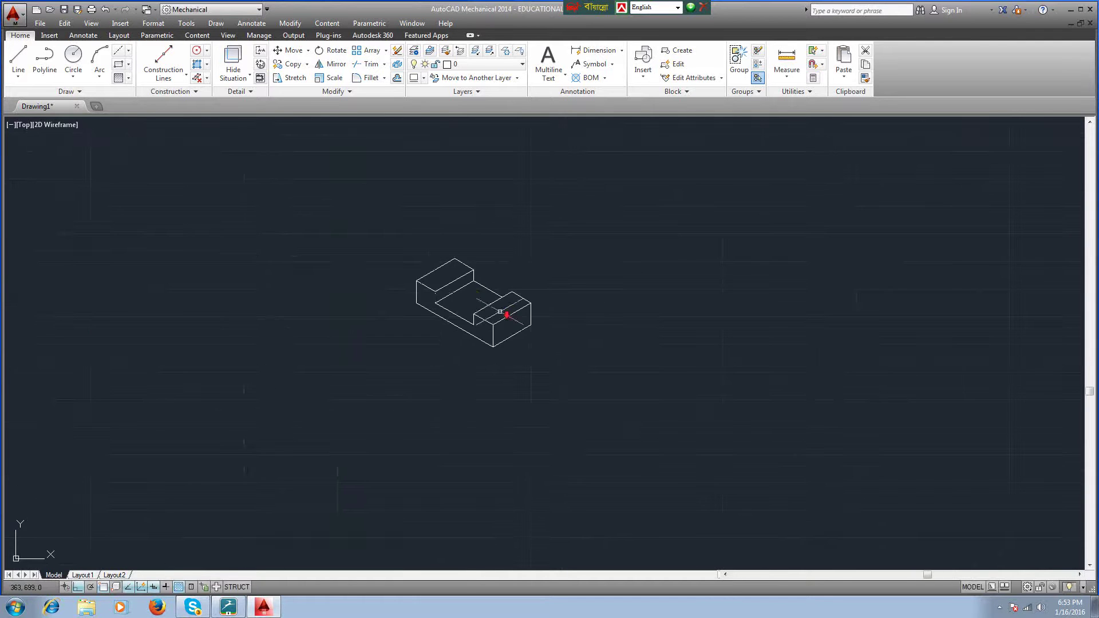
scroll(442, 342, up, 6)
scroll(442, 342, down, 2)
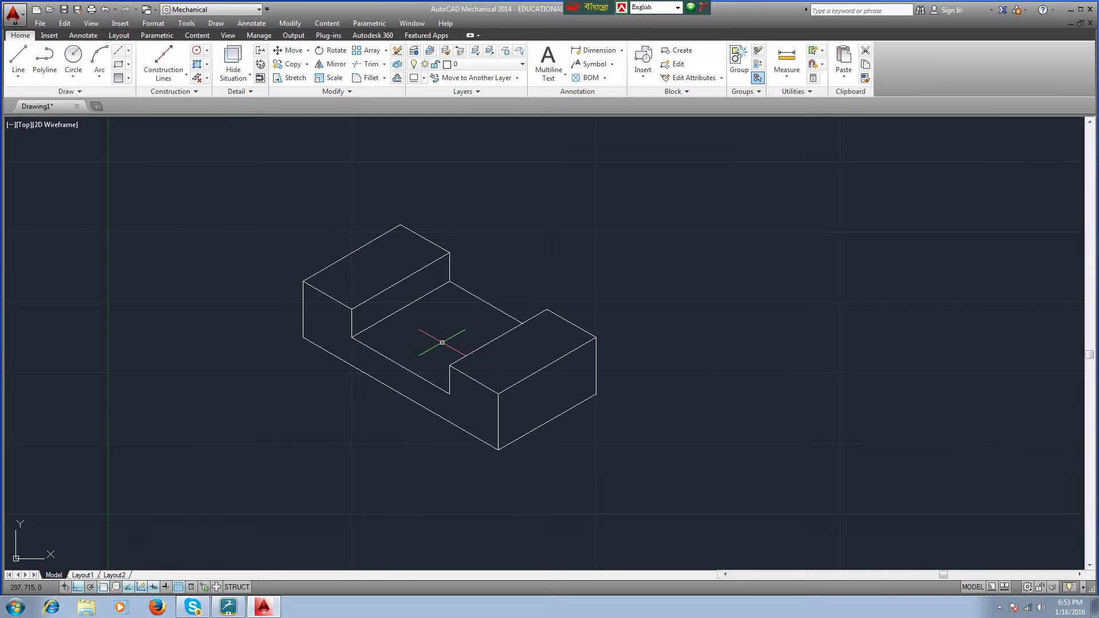
scroll(442, 342, up, 2)
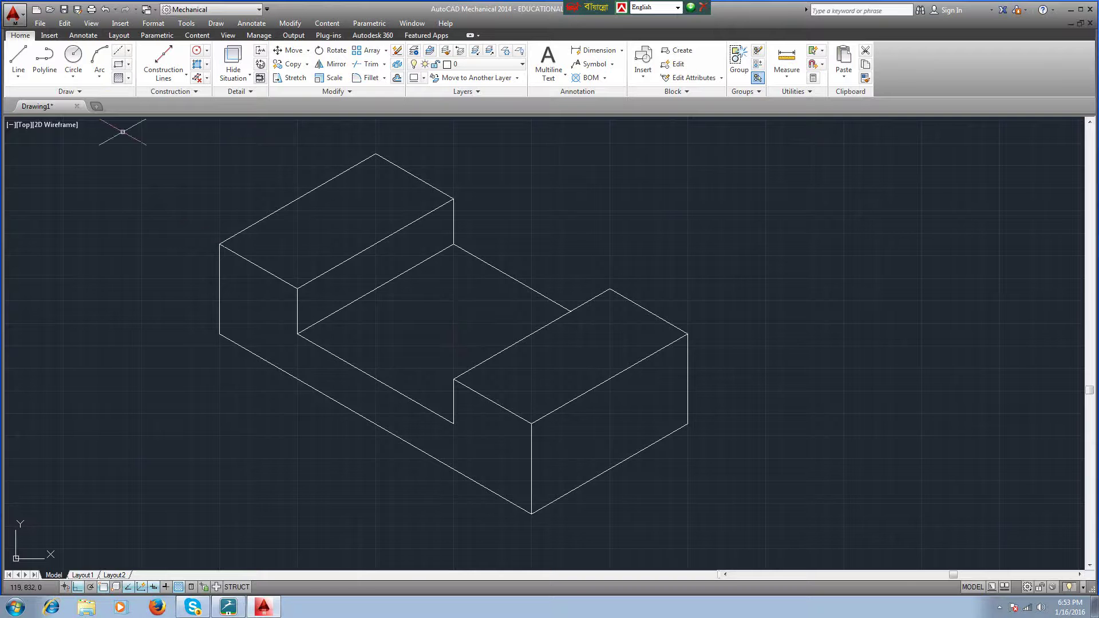
click(18, 59)
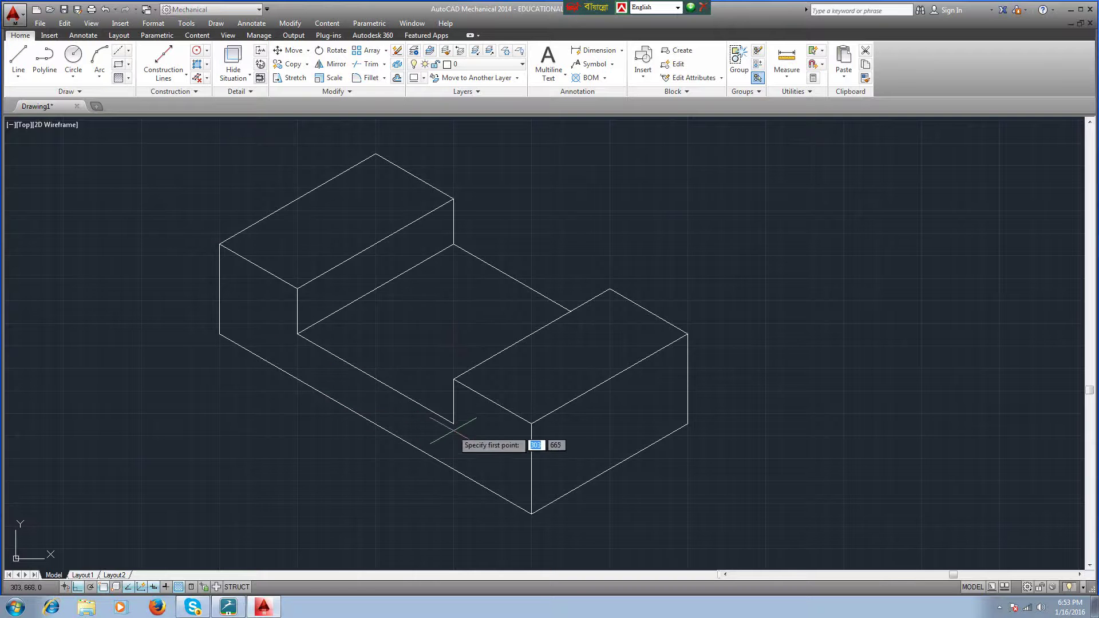
click(453, 424)
click(623, 328)
right_click(624, 328)
click(643, 340)
Step: Add a second inner edge from the intersection and trim the overhang with a crossing selection
click(25, 63)
click(571, 312)
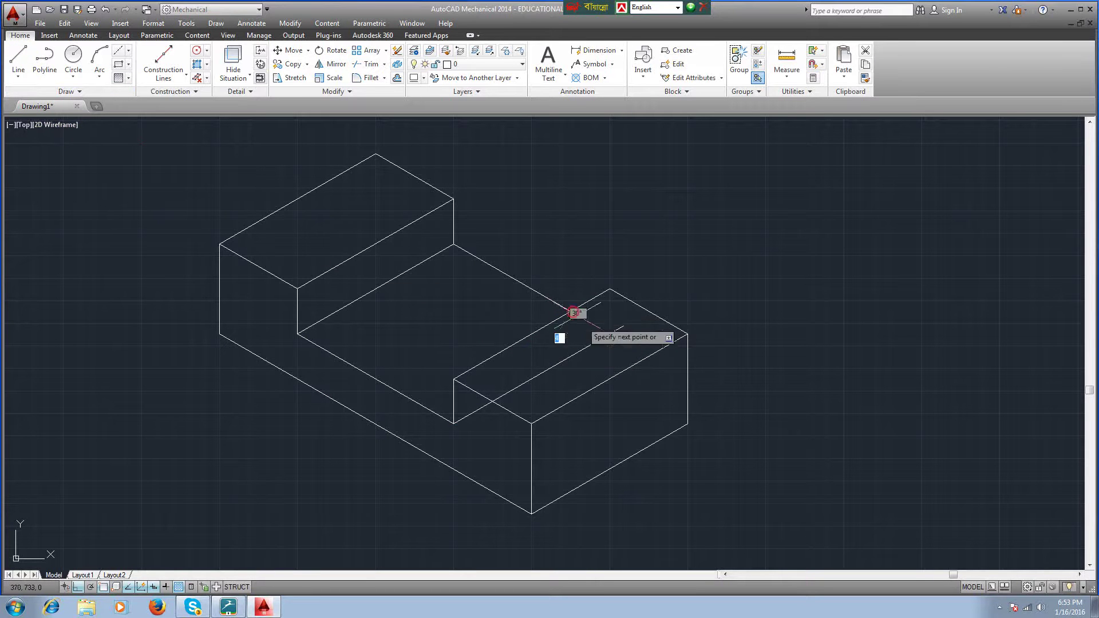
click(621, 341)
right_click(622, 341)
click(642, 360)
scroll(610, 373, up, 3)
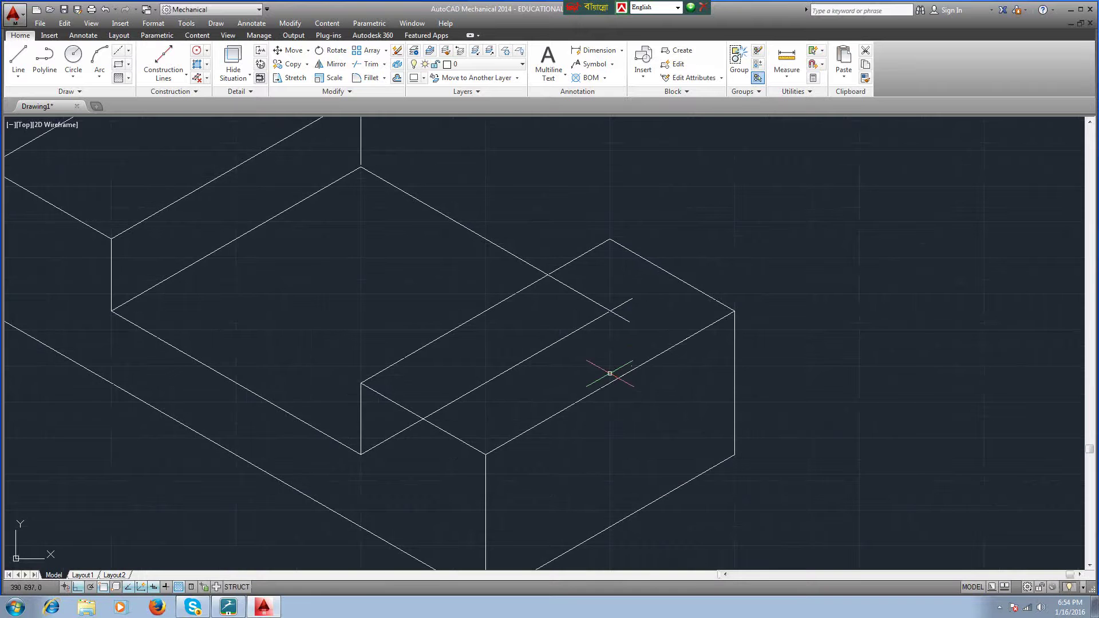
text(TR)
key(Return)
click(638, 289)
click(622, 325)
right_click(731, 240)
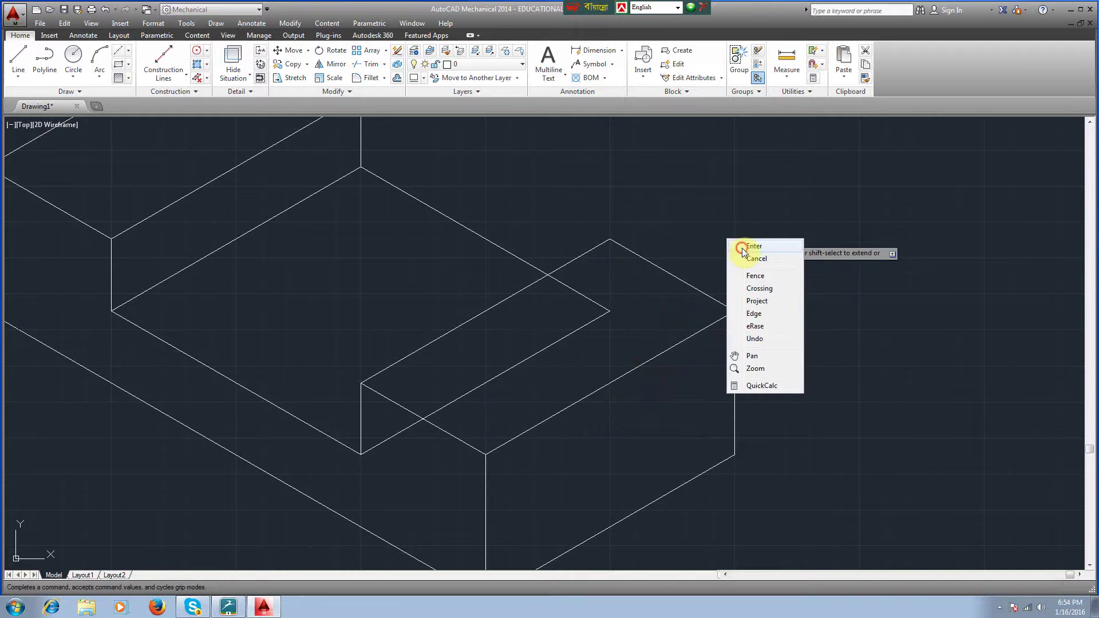
click(743, 250)
scroll(459, 296, down, 2)
Step: Draw a horizontal guide line across the floor from its left corner to its right corner
click(16, 62)
click(237, 305)
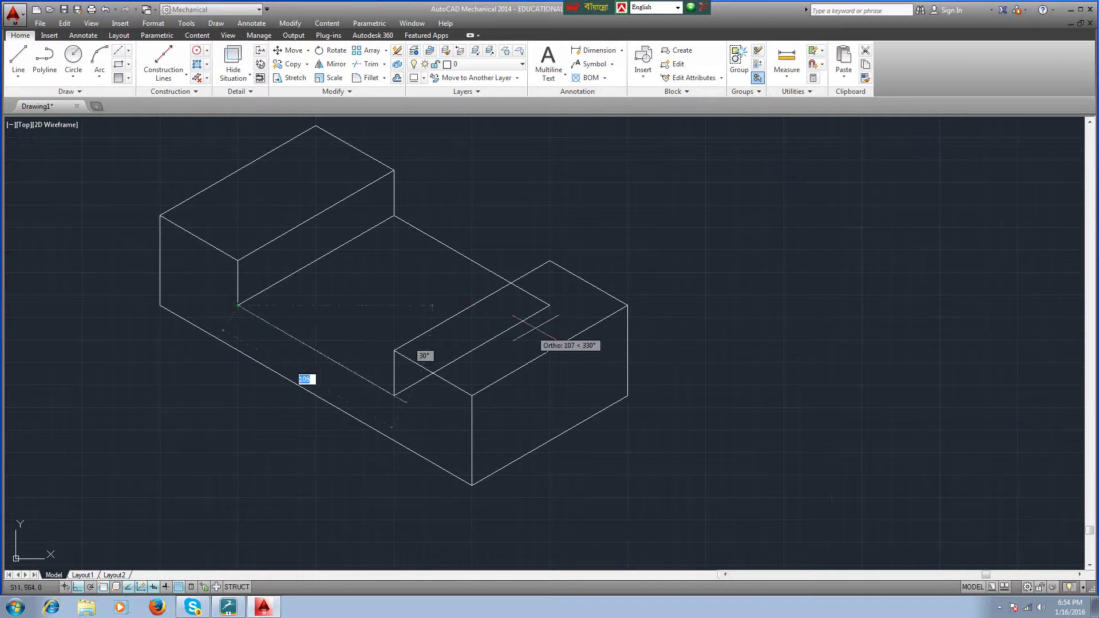
click(548, 305)
right_click(547, 305)
click(564, 306)
key(space)
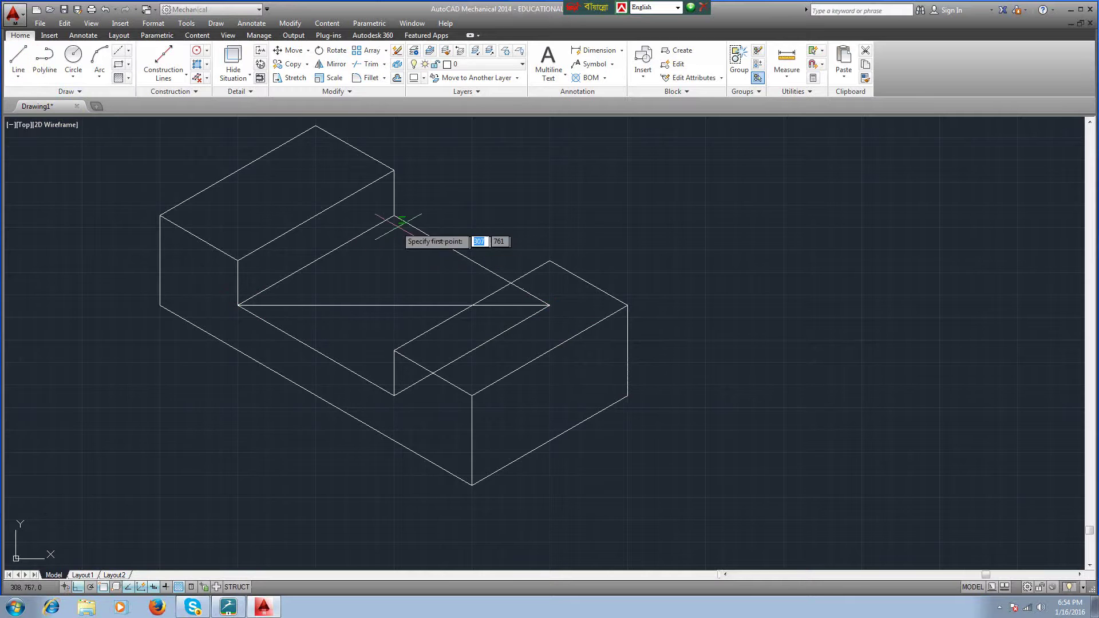
click(393, 215)
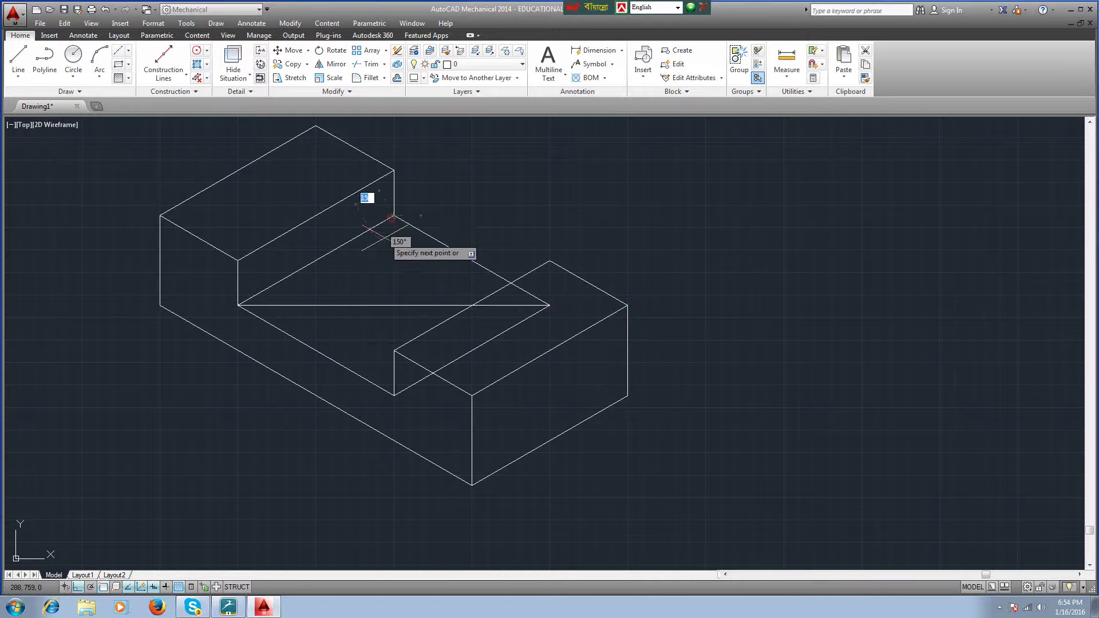
Step: Draw two slanted guide lines from the floor's back apex to its front edge
click(318, 352)
right_click(317, 351)
click(335, 356)
right_click(463, 183)
click(499, 187)
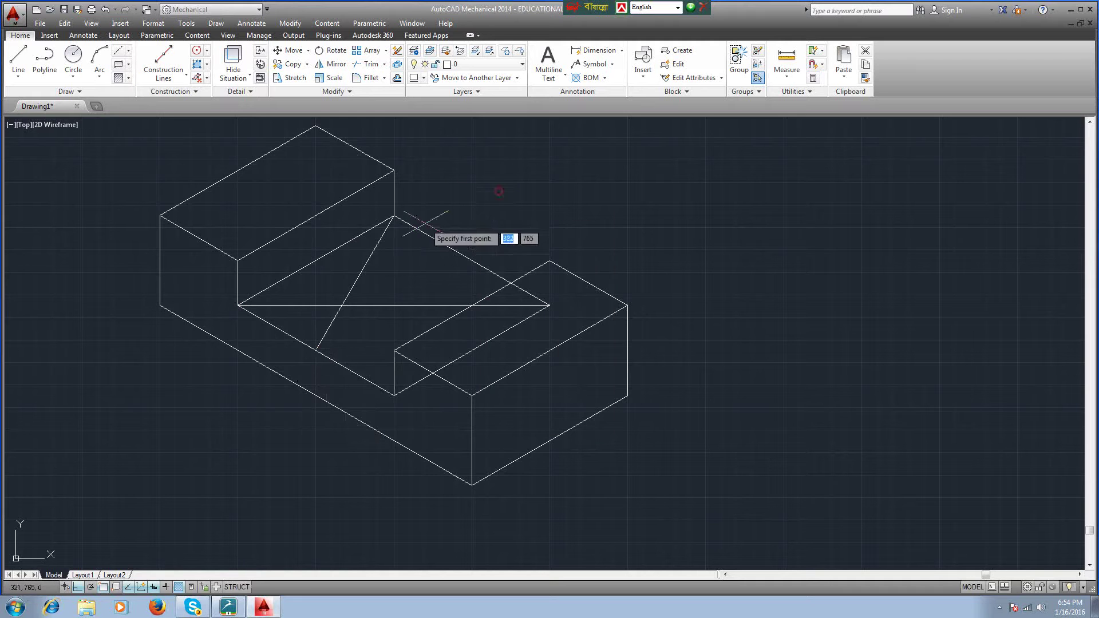
click(394, 216)
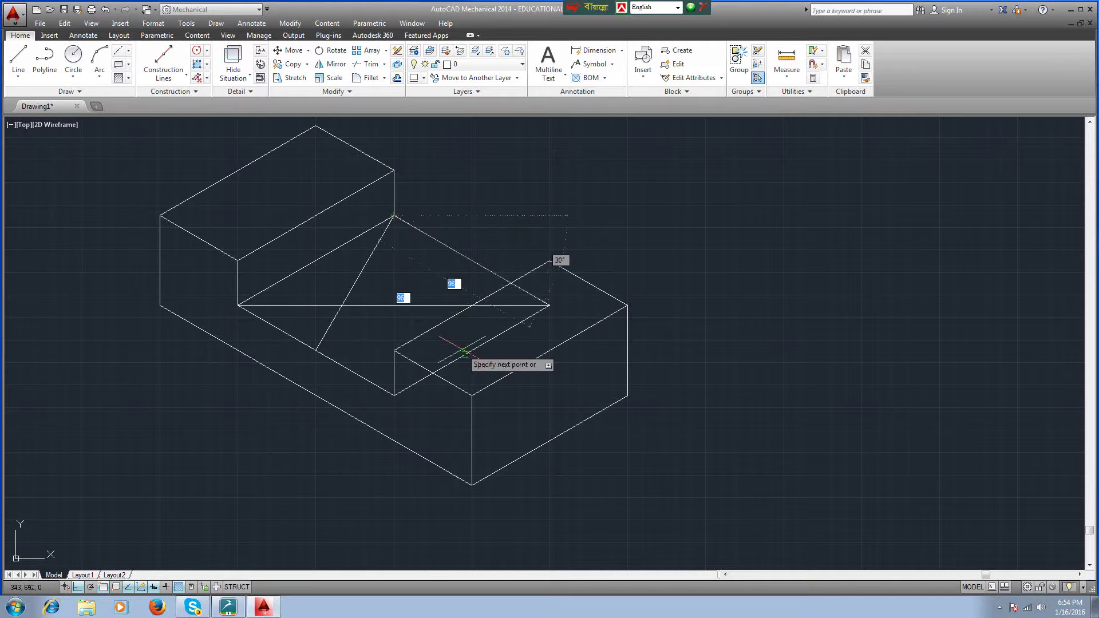
click(470, 350)
middle_drag(355, 331, 397, 319)
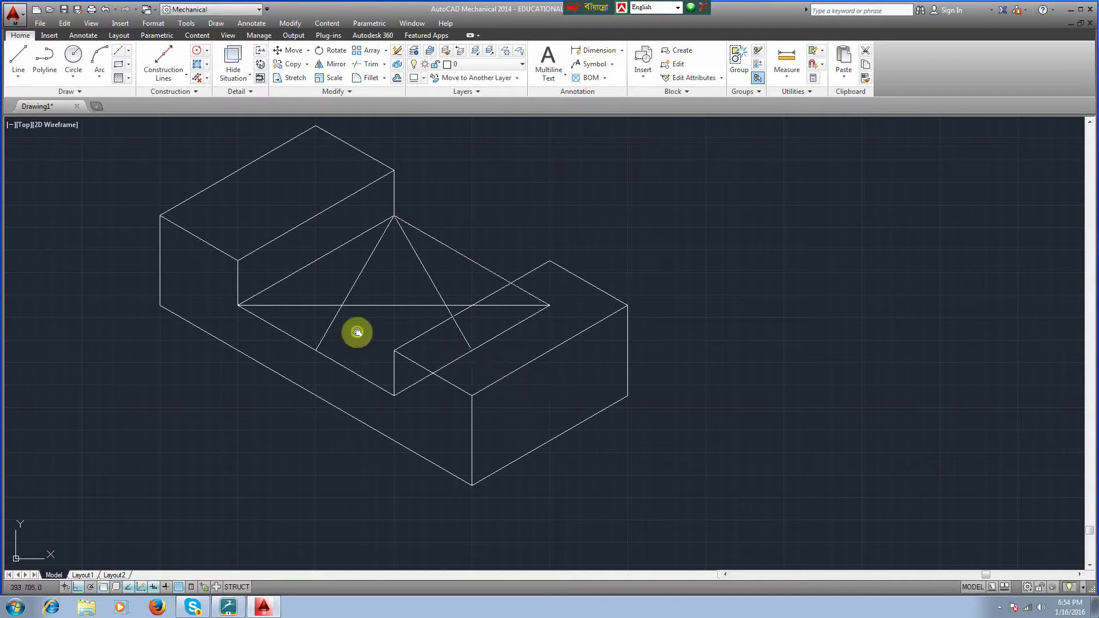
Step: Erase the horizontal and slanted guide lines from the floor
click(85, 67)
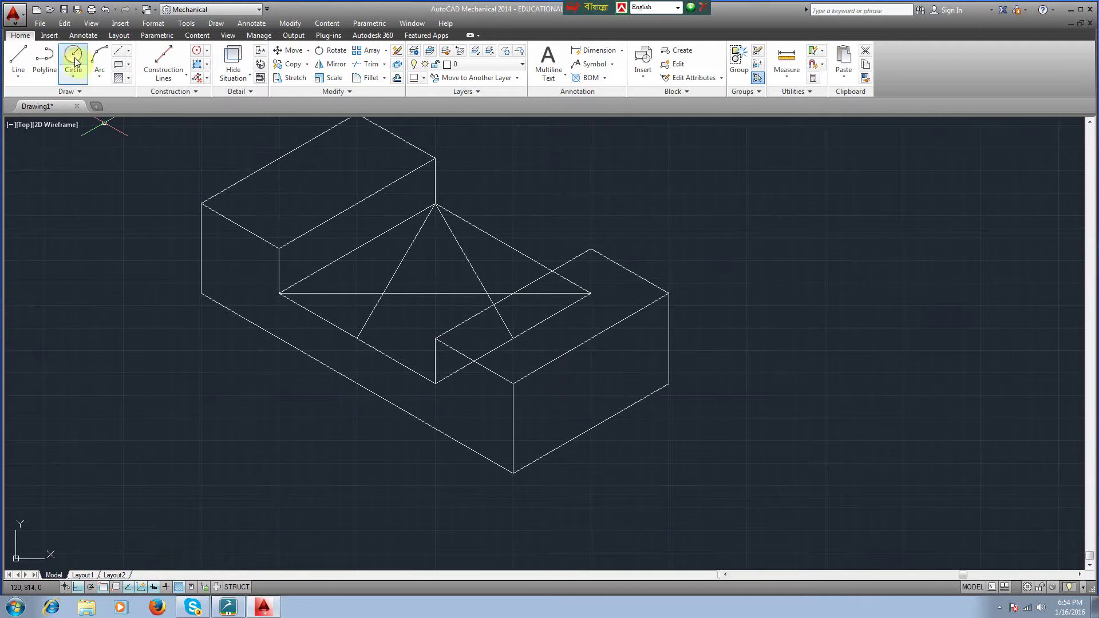
click(74, 62)
scroll(380, 297, up, 2)
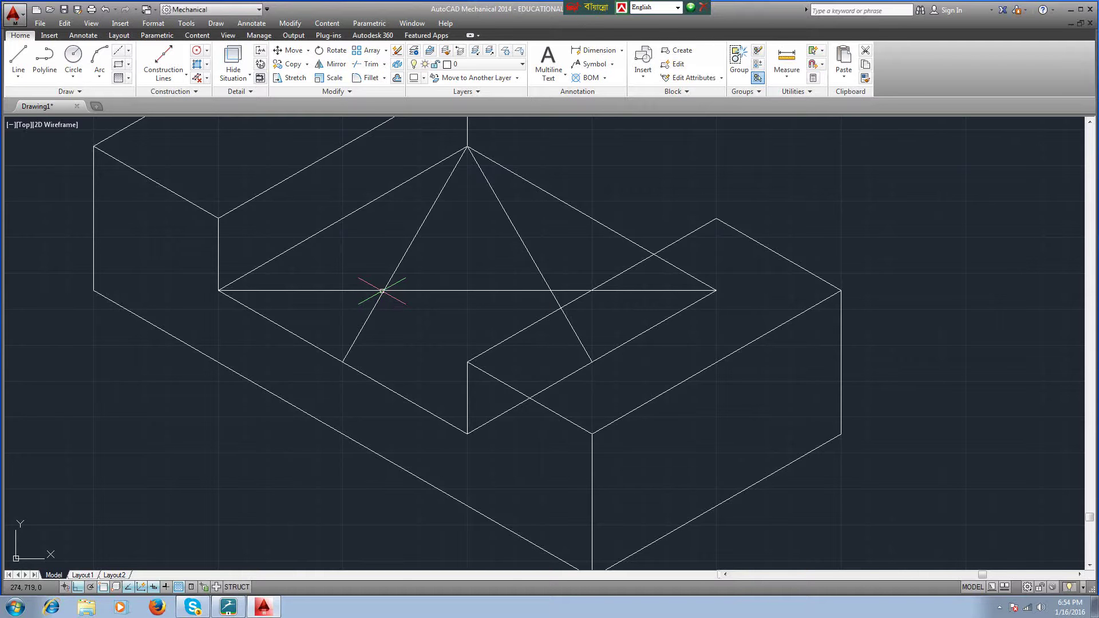
scroll(528, 243, down, 2)
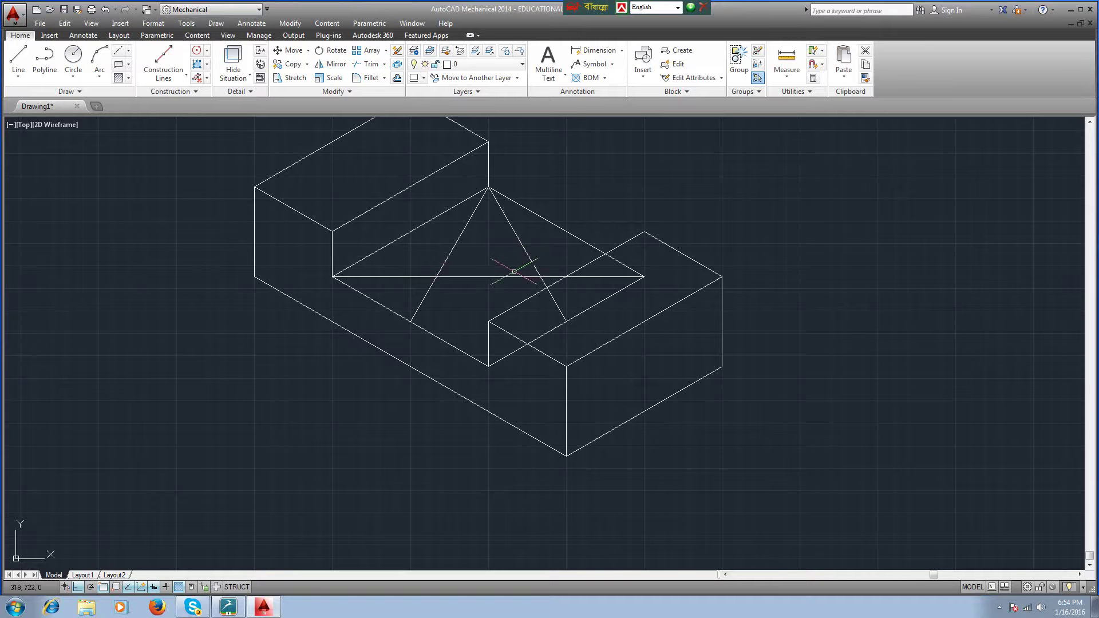
click(467, 276)
click(441, 259)
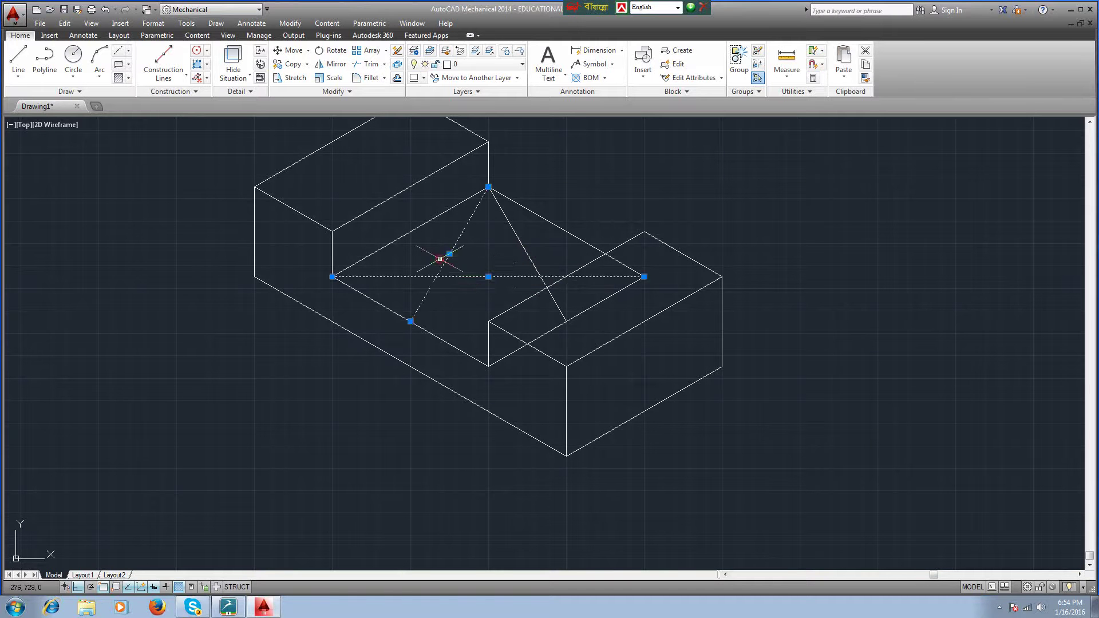
key(Delete)
click(524, 249)
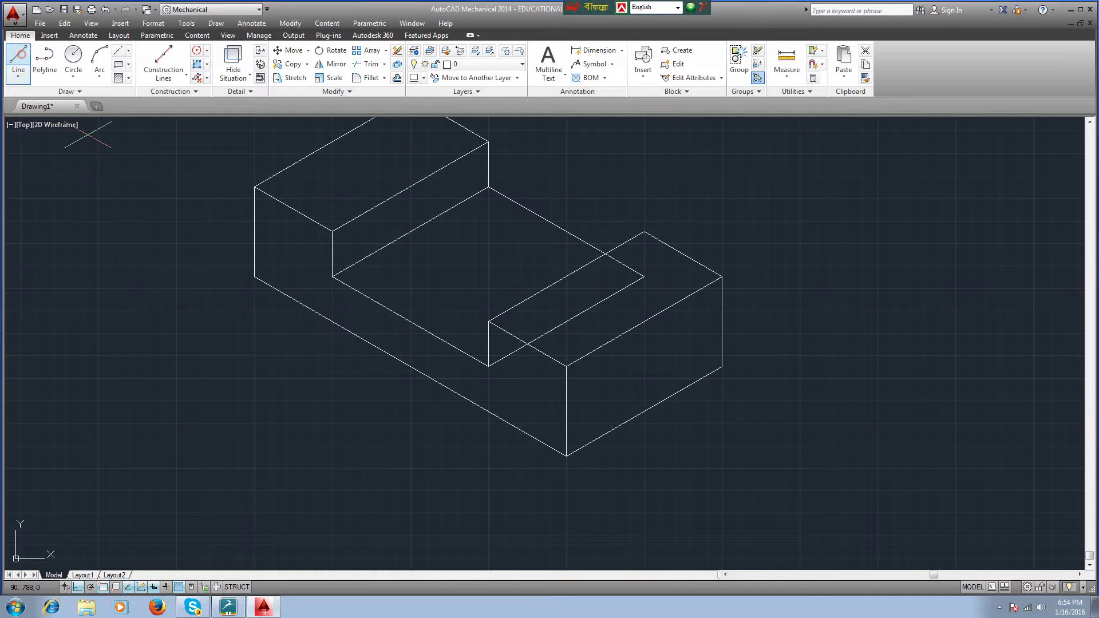
Step: Draw a line from the floor's left corner, running parallel across the floor toward the back
click(19, 57)
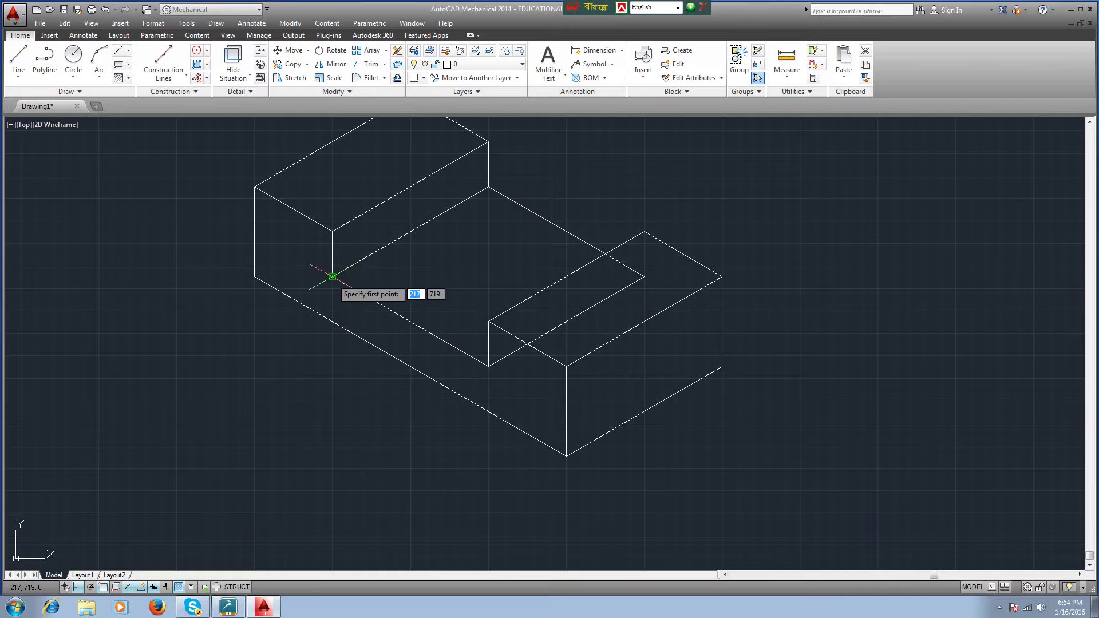
click(332, 277)
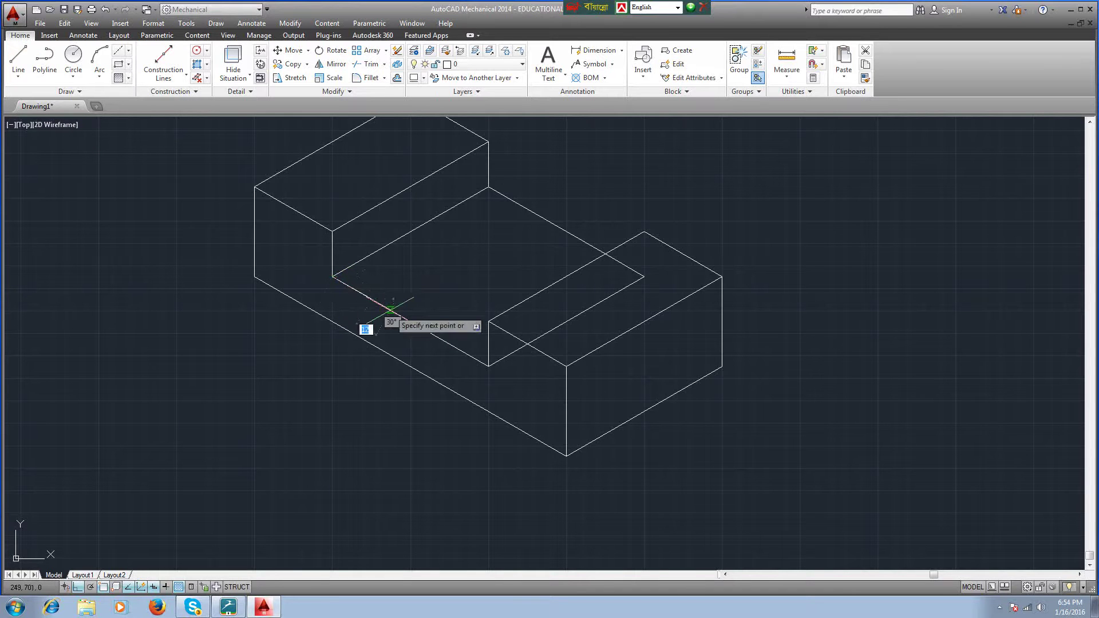
click(372, 298)
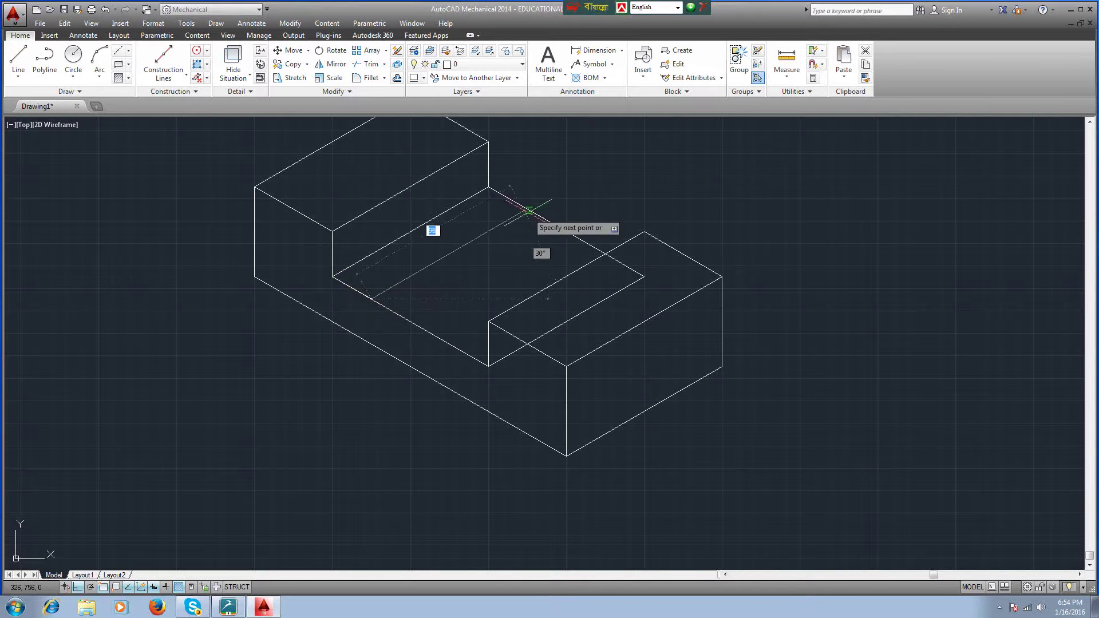
click(553, 195)
right_click(559, 198)
click(567, 203)
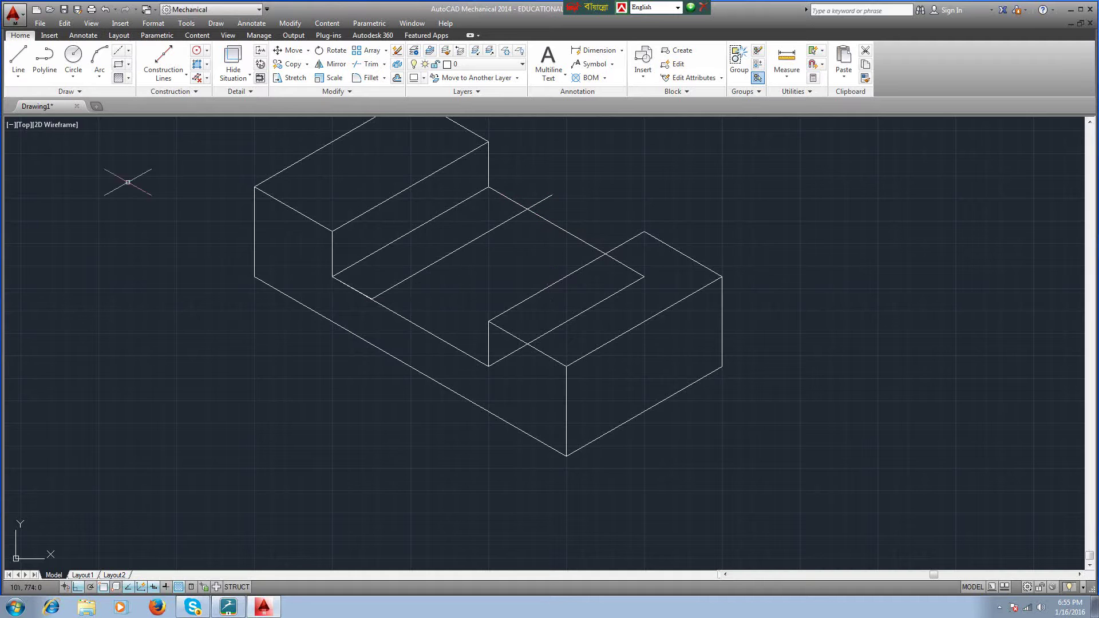
Step: From the floor's front corner, draw a 25-unit edge segment and a 25-unit segment at 30°
click(21, 64)
click(489, 367)
text(25)
key(Return)
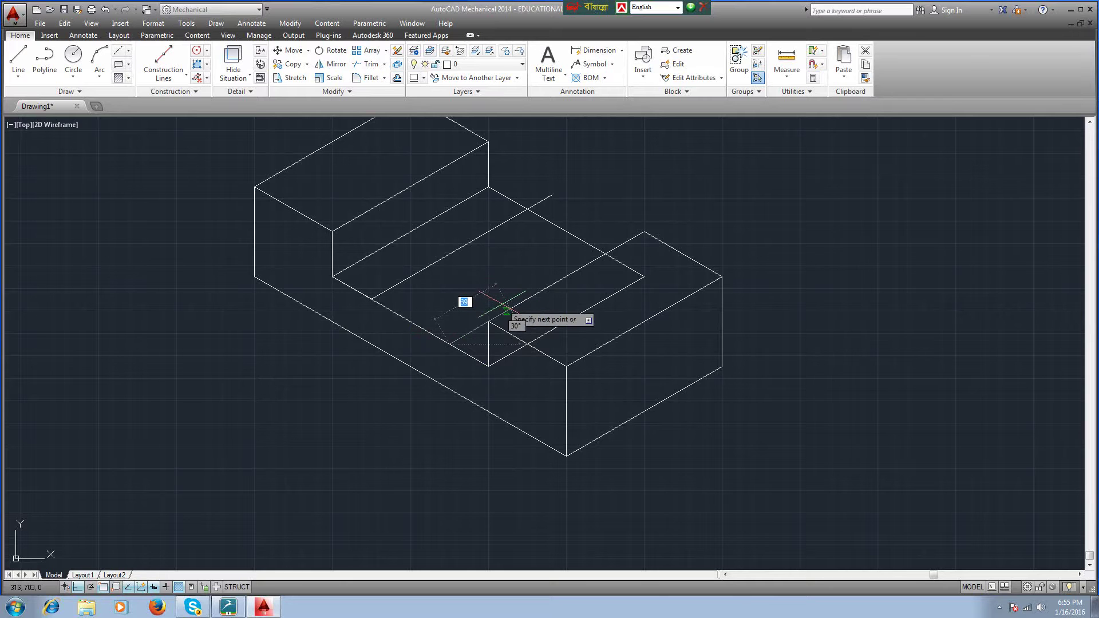
key(Return)
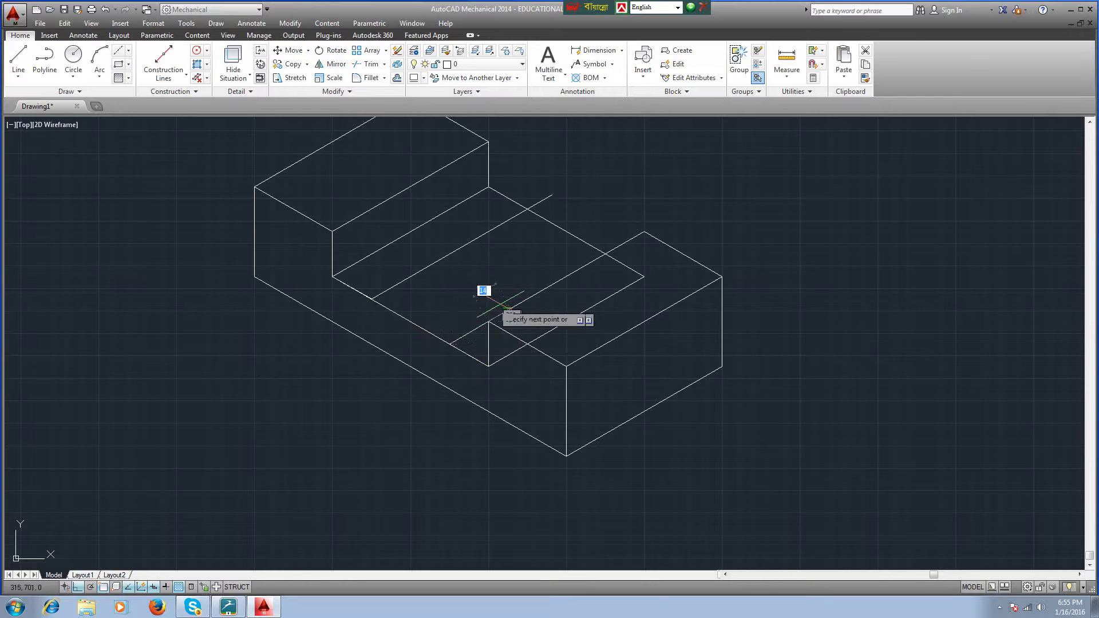
right_click(400, 264)
click(422, 274)
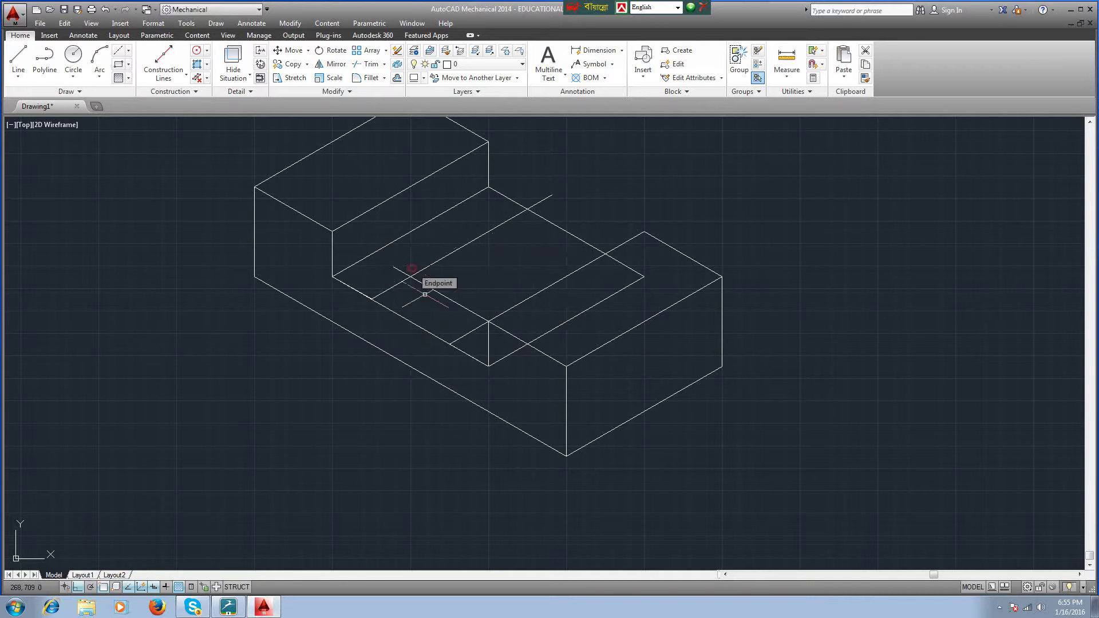
Step: Draw a 50-unit rhombus edge at 30° from the guide-line intersection to the floor corner
click(18, 60)
click(410, 277)
key(Return)
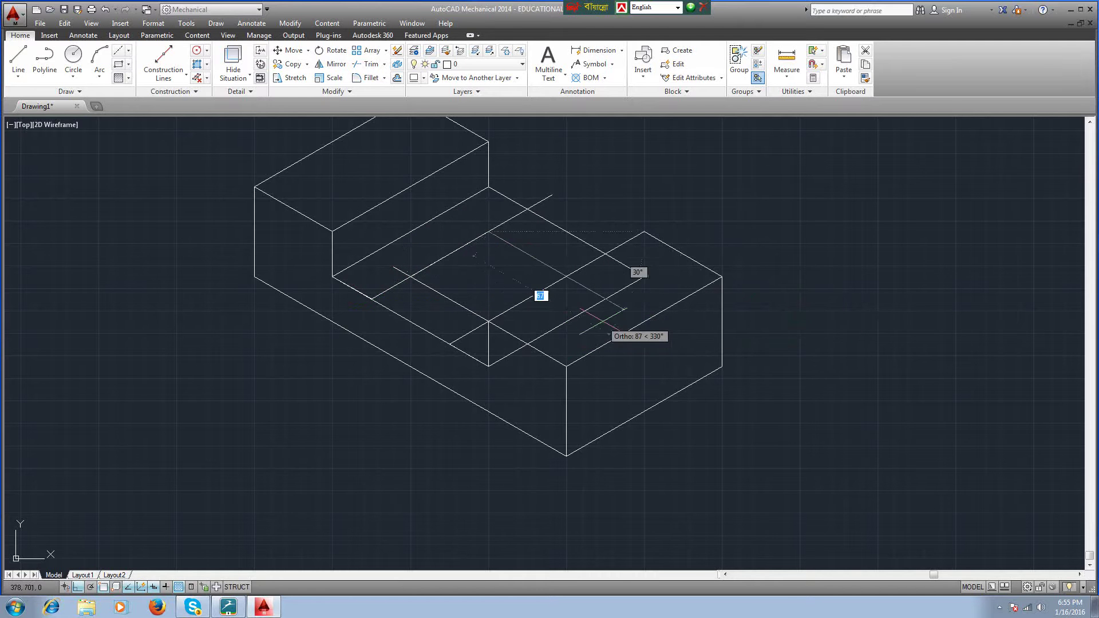
scroll(589, 318, up, 2)
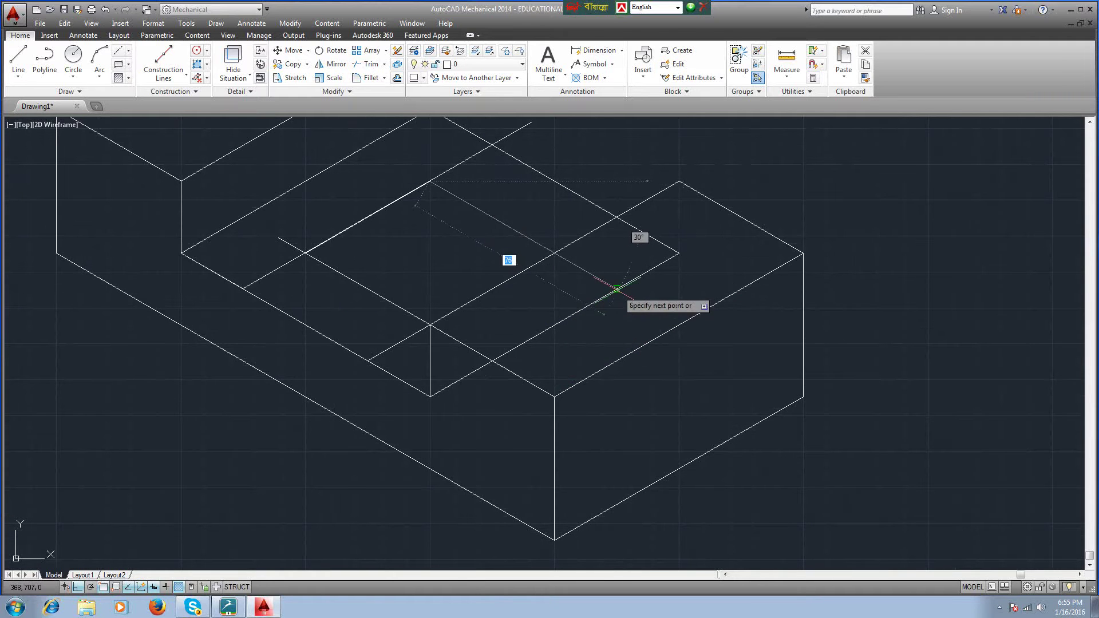
click(554, 253)
right_click(554, 254)
click(587, 260)
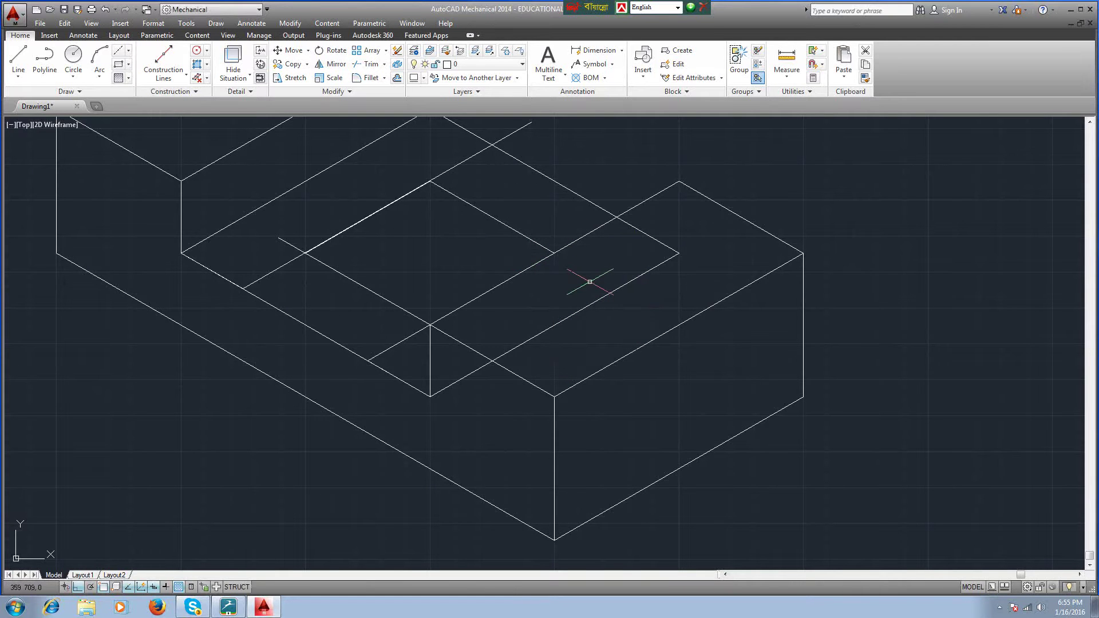
click(18, 58)
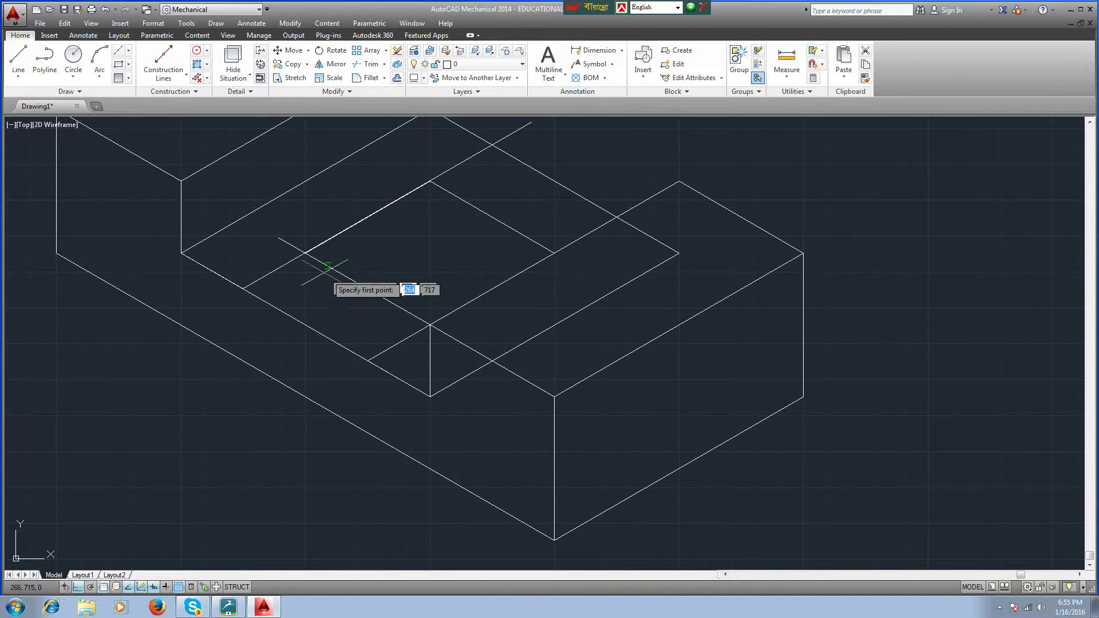
Step: Draw a line joining the rhombus's left and right corners
click(305, 253)
click(553, 256)
right_click(553, 255)
click(581, 261)
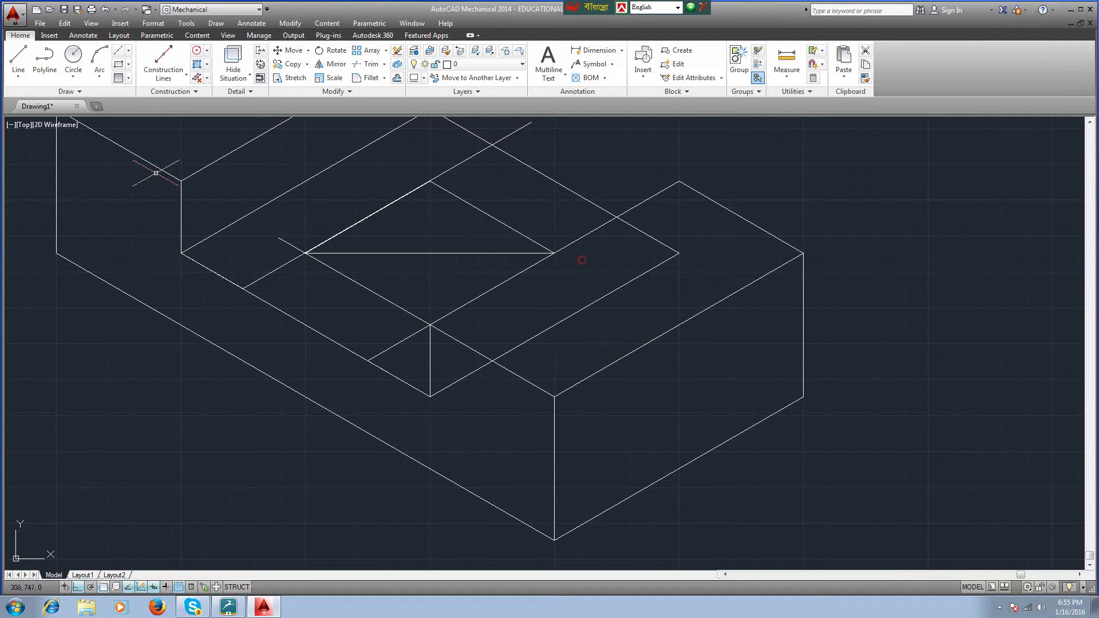
Step: Draw two diagonals from the rhombus top corner down to the opposite lower edges
click(26, 60)
click(429, 182)
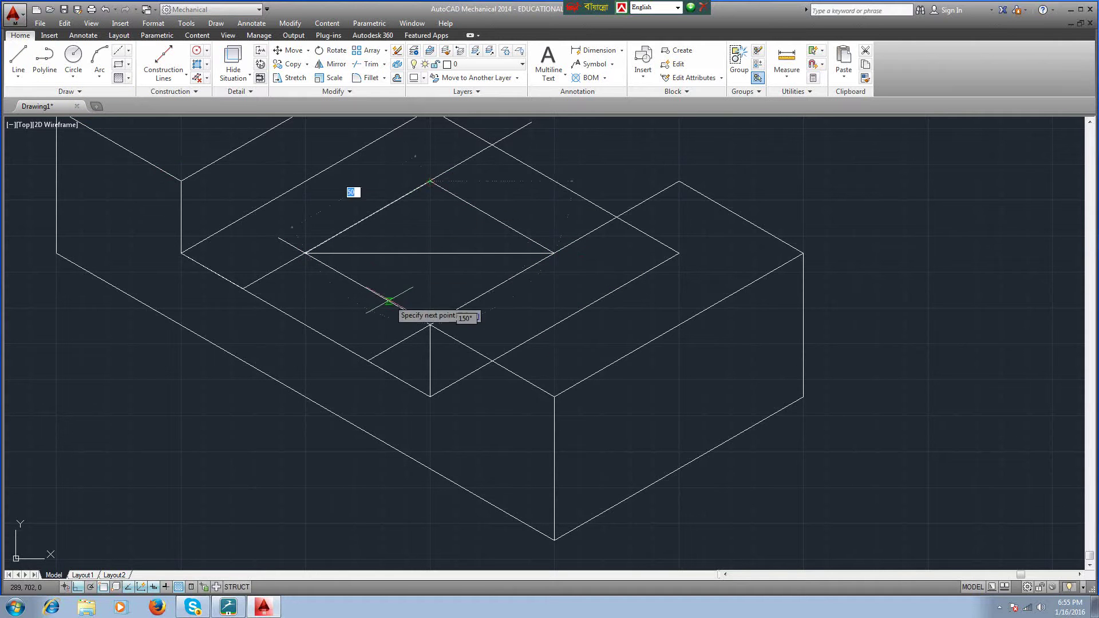
right_click(364, 287)
click(380, 293)
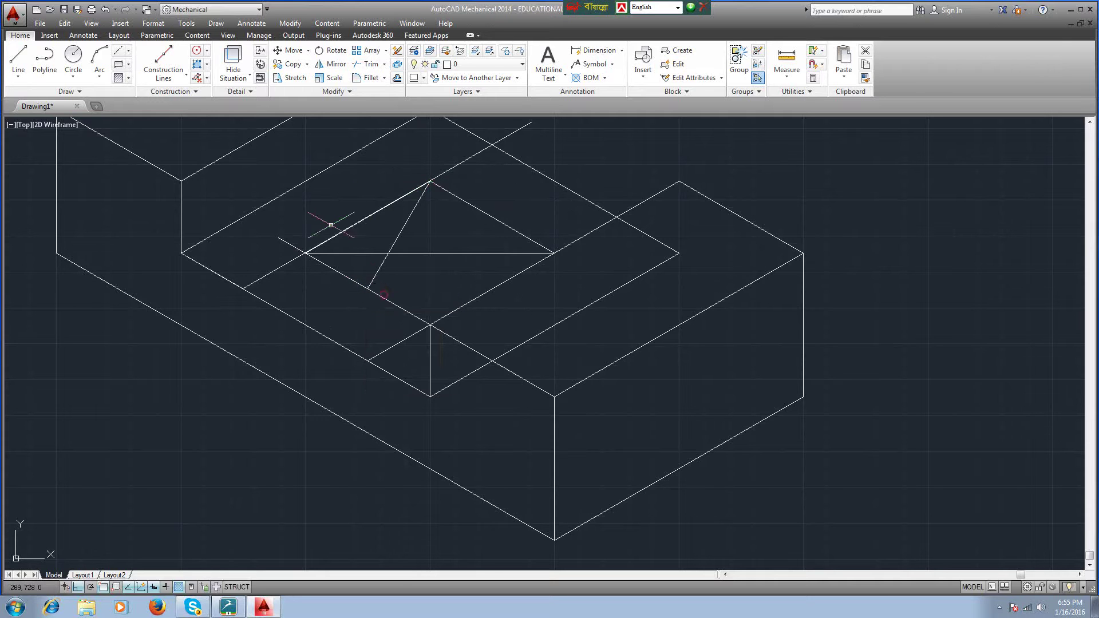
right_click(315, 186)
click(341, 194)
click(430, 181)
click(488, 285)
right_click(489, 287)
click(509, 293)
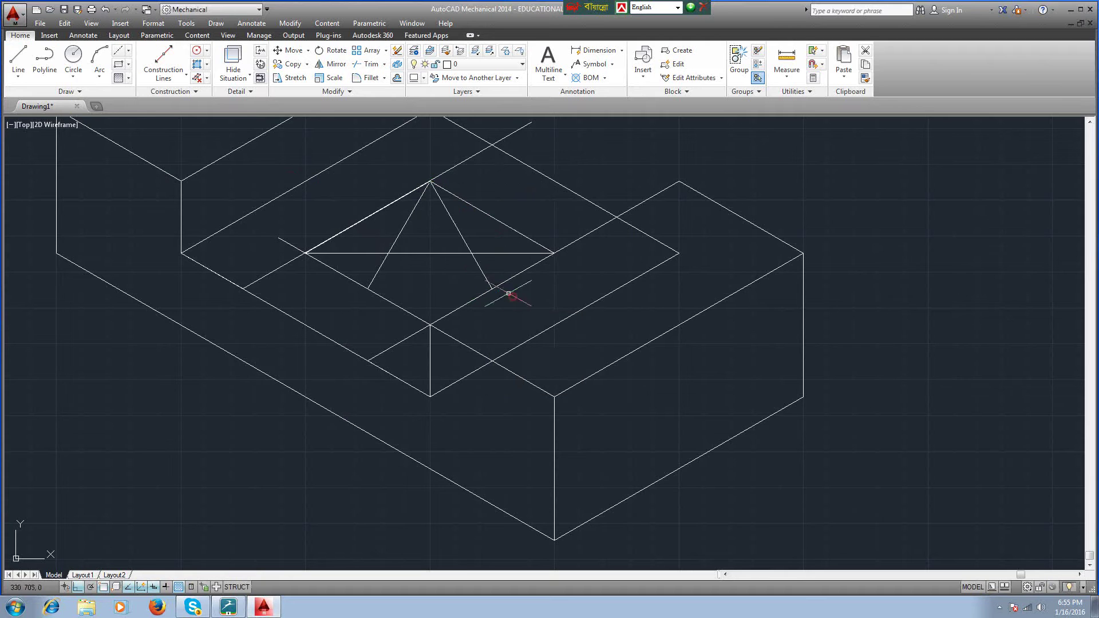
Step: Draw two small circles at the line intersections and large circles at the top and bottom corners
click(73, 58)
click(389, 252)
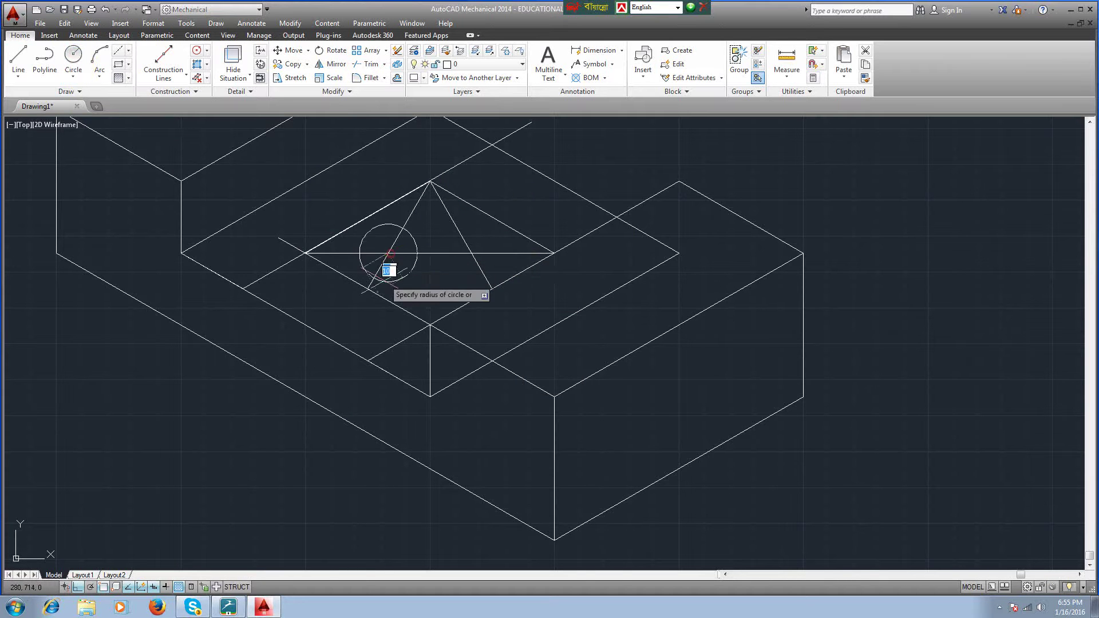
click(366, 287)
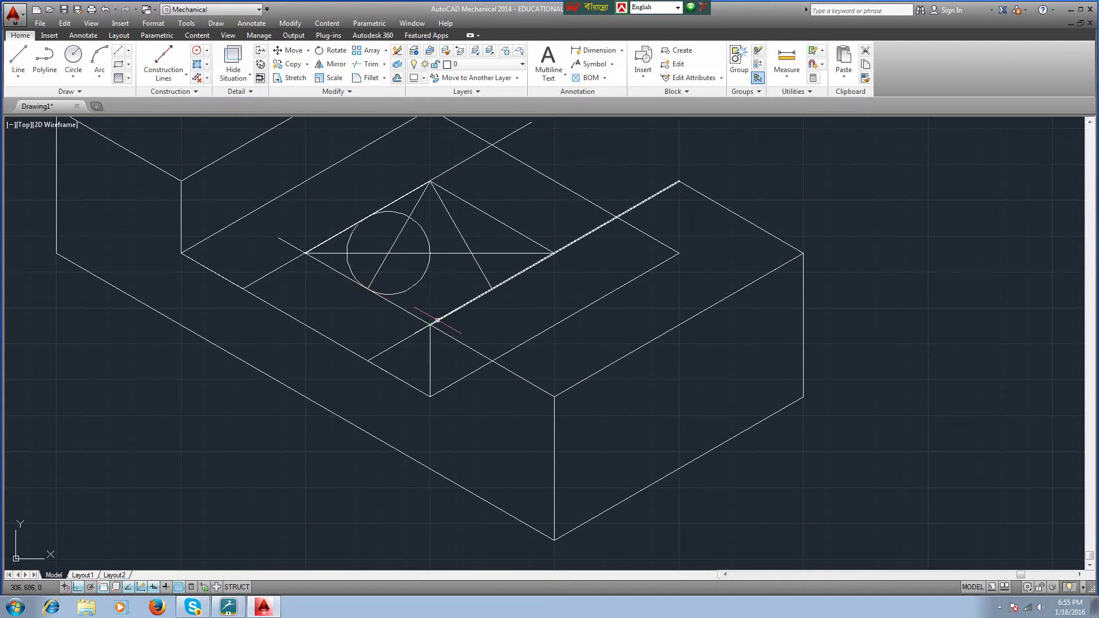
key(space)
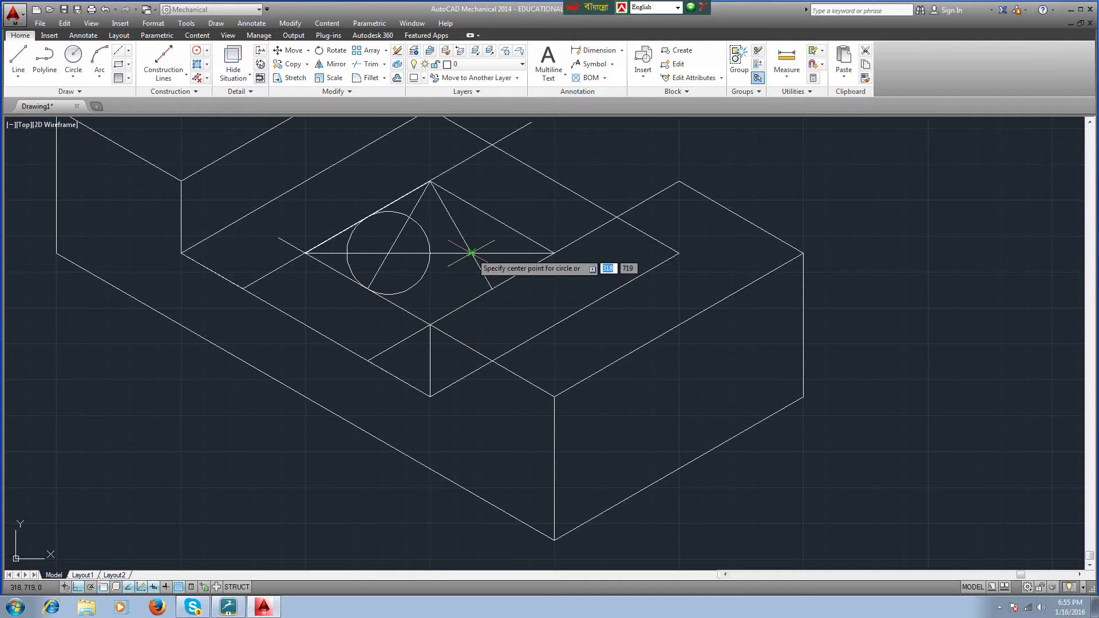
click(471, 253)
click(490, 286)
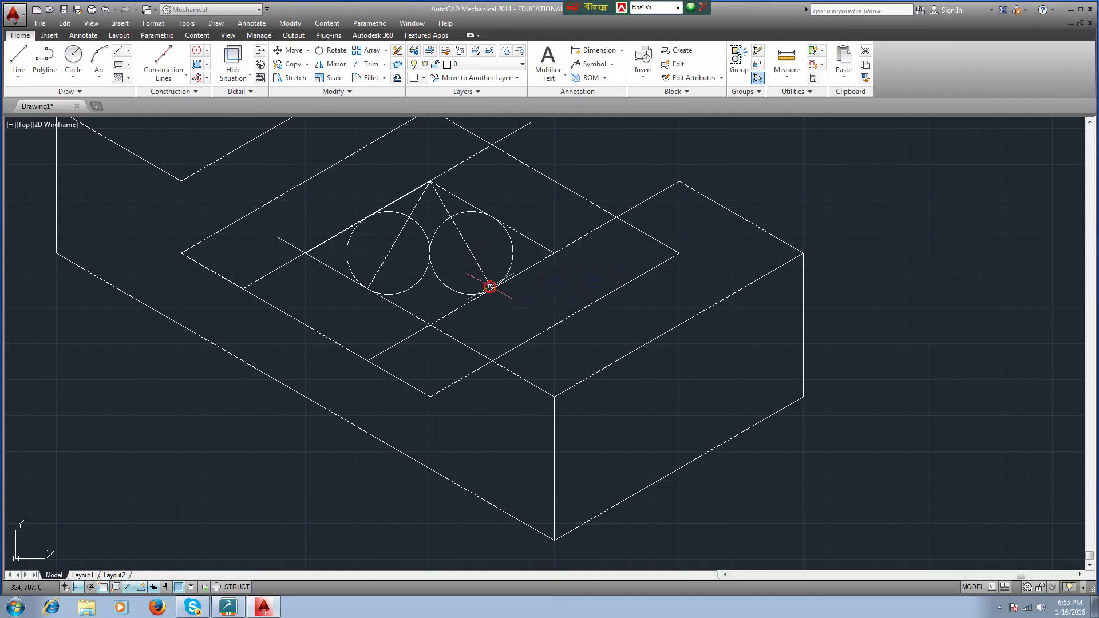
key(space)
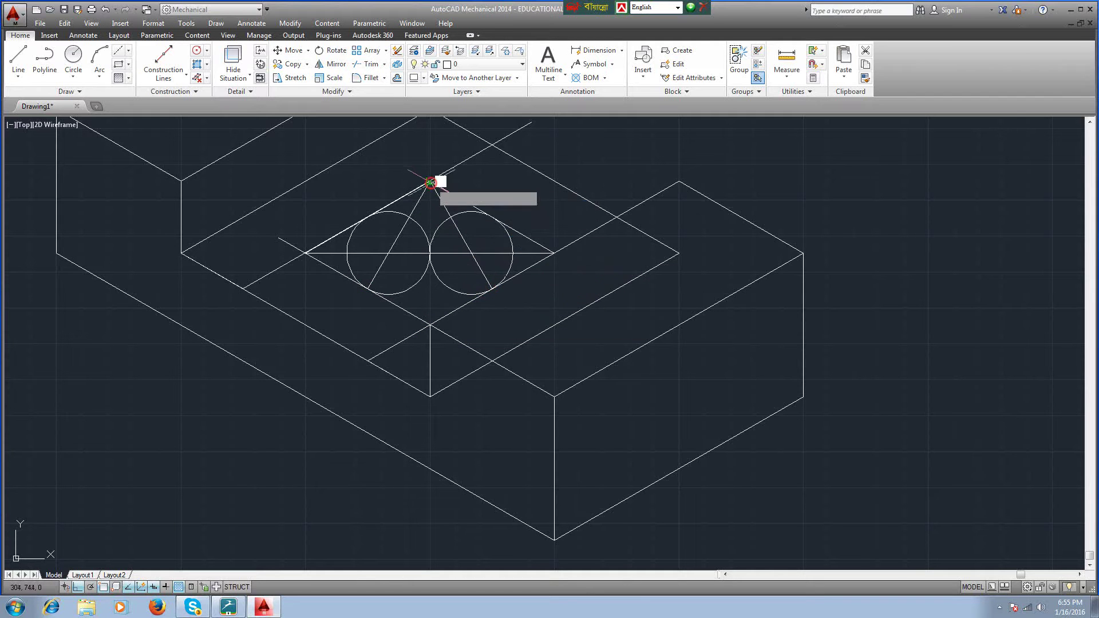
click(430, 181)
click(492, 288)
key(space)
click(430, 325)
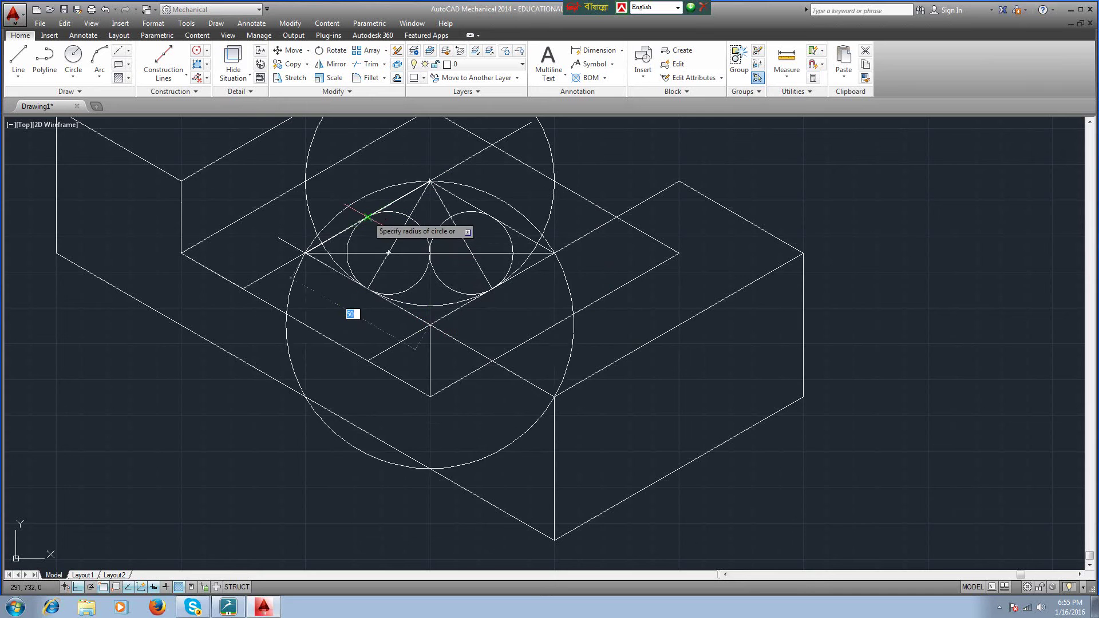
scroll(542, 267, down, 2)
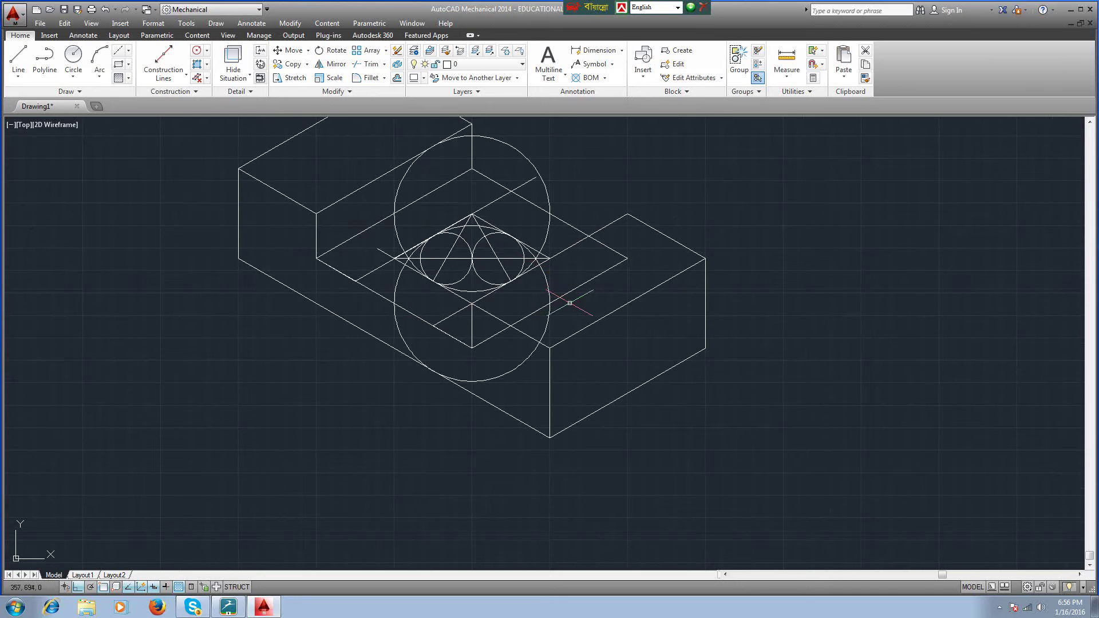
text(tr)
Step: Trim away the outer arcs of the small left and right circles
key(Return)
key(Return)
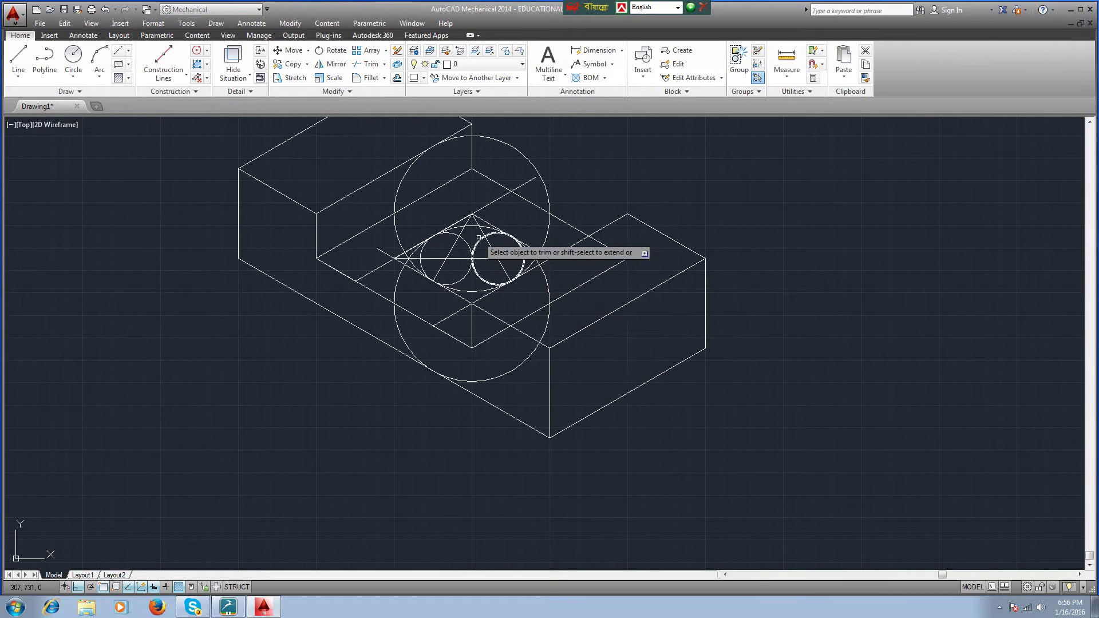
scroll(480, 238, up, 2)
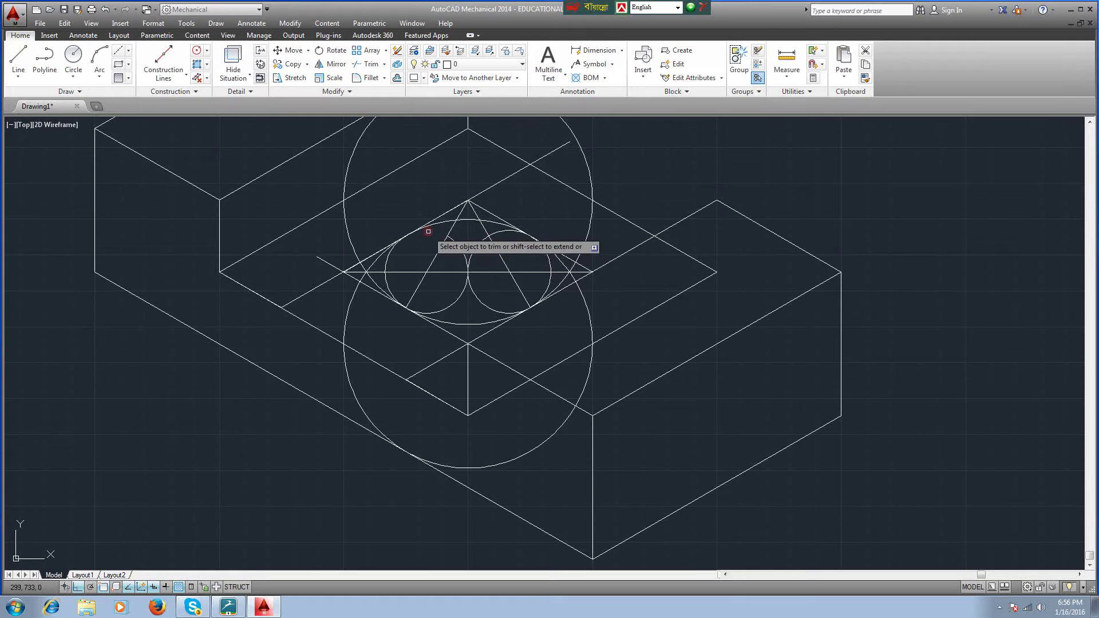
click(435, 309)
click(429, 313)
click(499, 315)
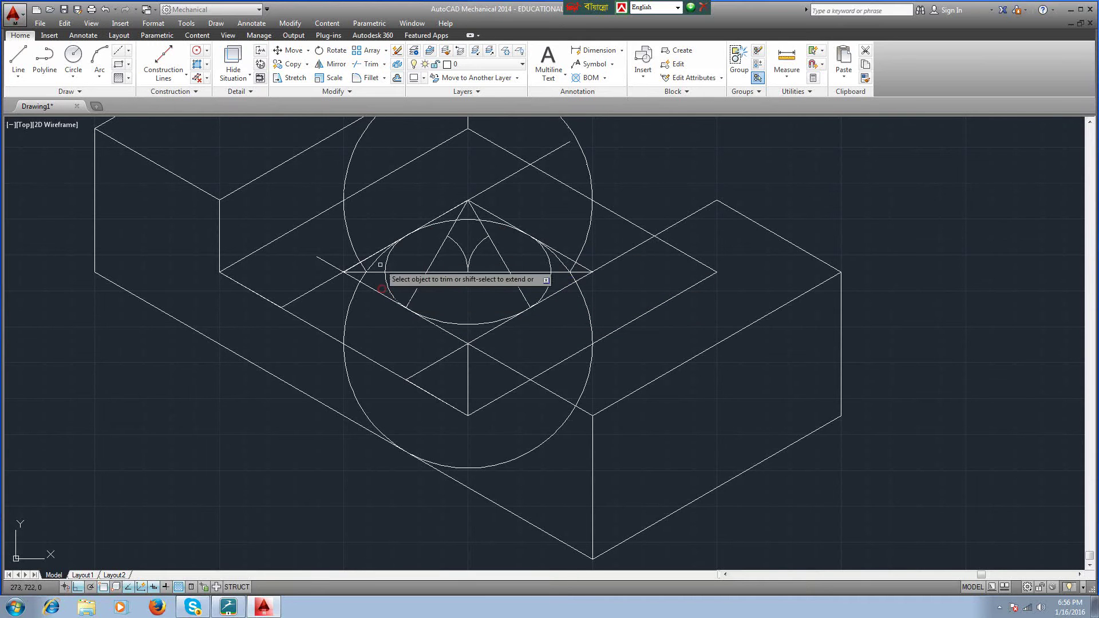
scroll(564, 263, up, 2)
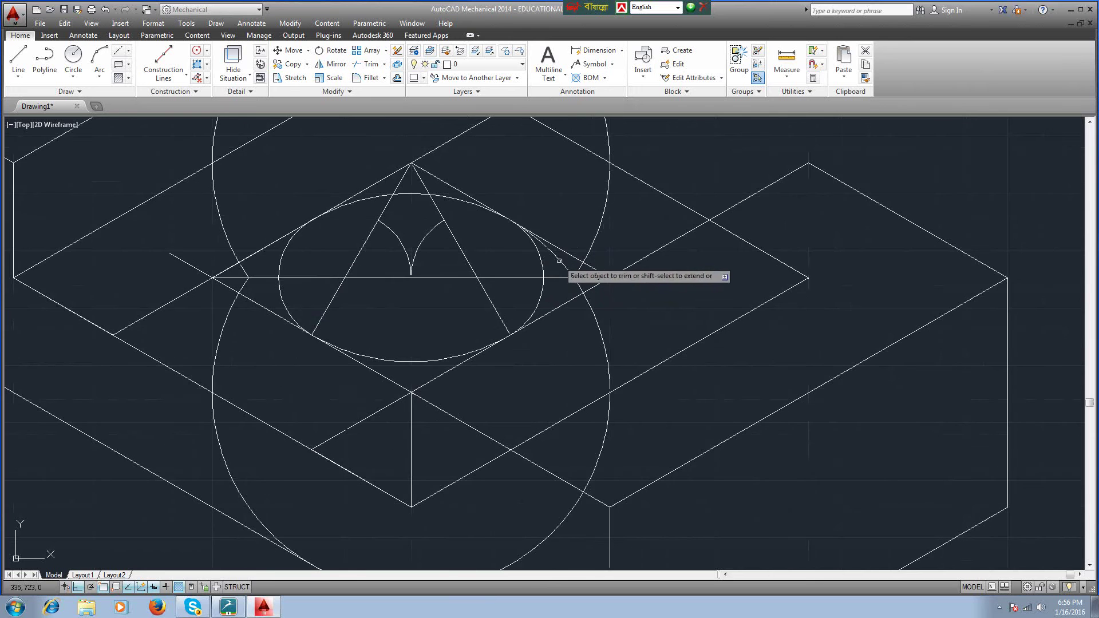
right_click(571, 201)
scroll(572, 201, down, 2)
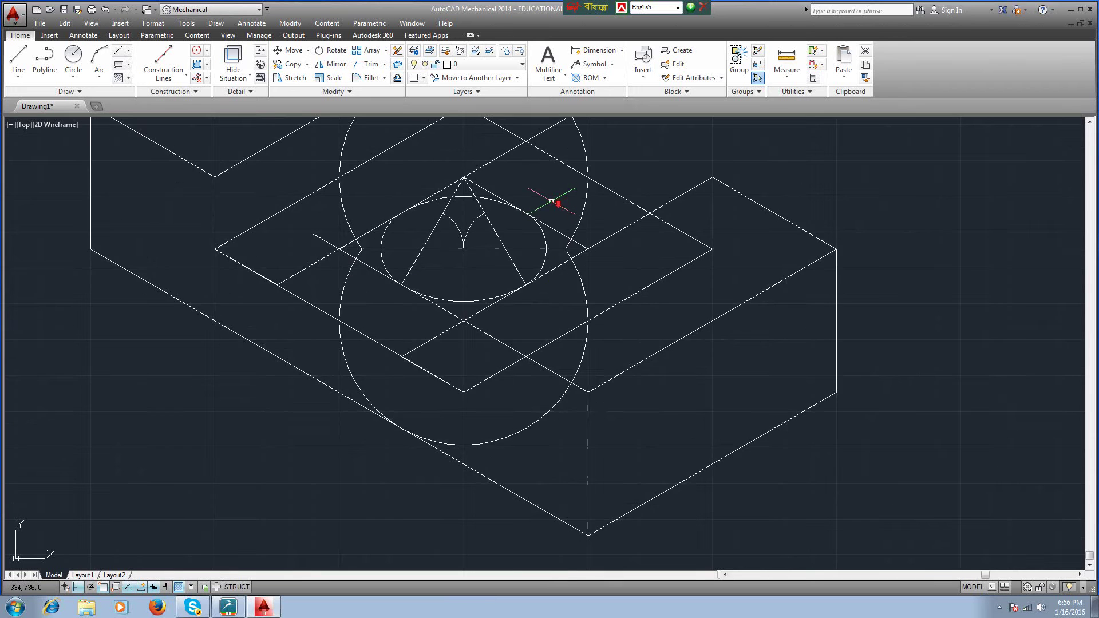
scroll(560, 201, down, 2)
Step: Delete the diagonal line and the large construction circles
click(603, 167)
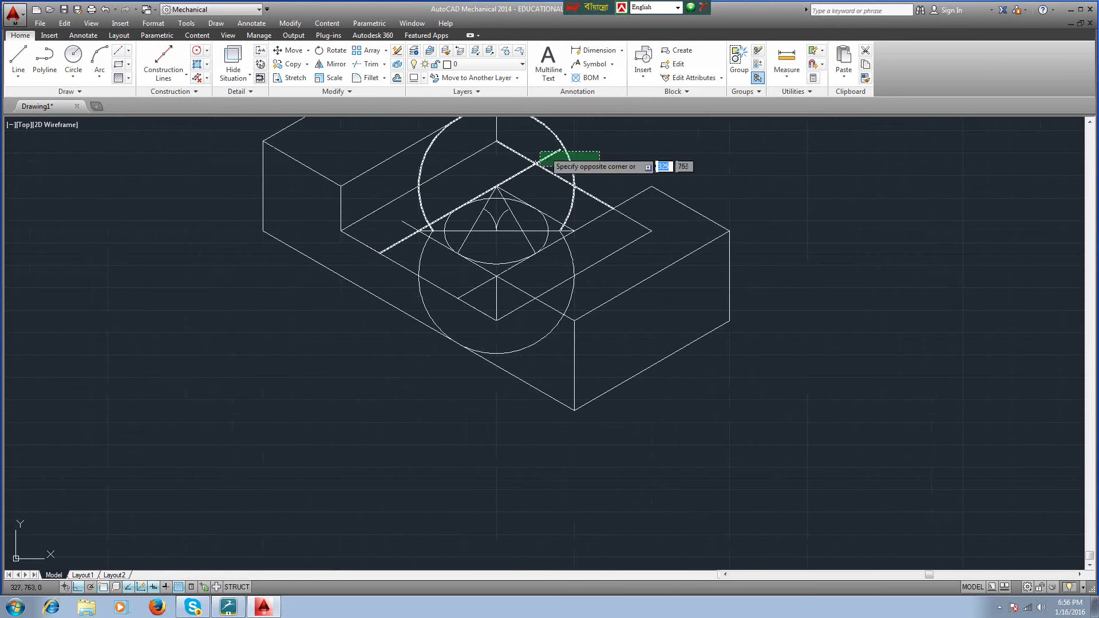
click(553, 144)
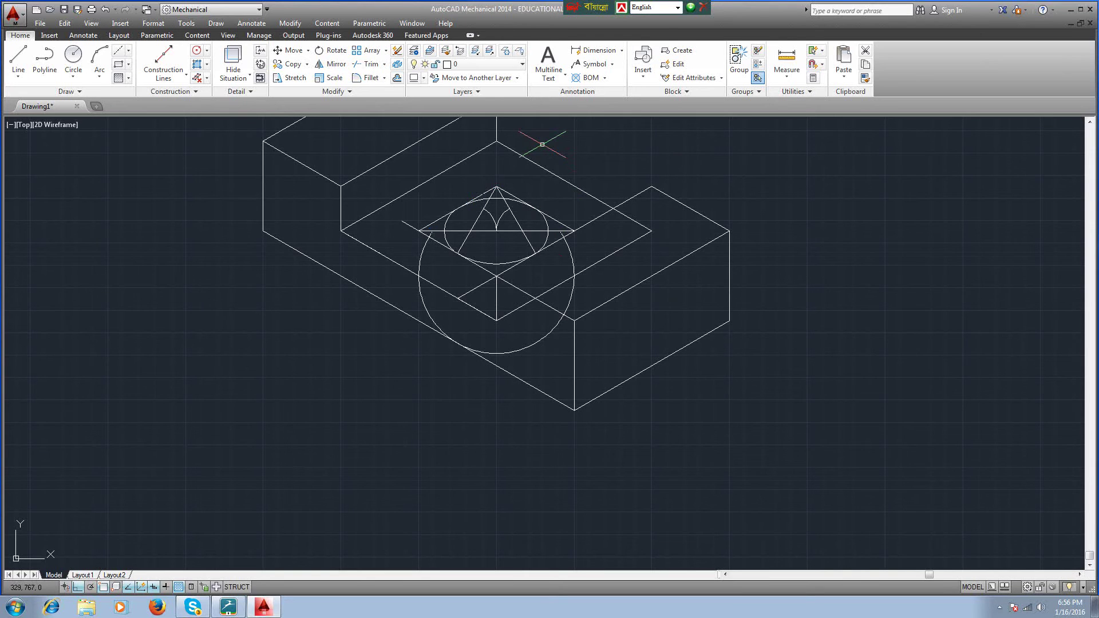
scroll(555, 353, up, 2)
click(539, 346)
click(523, 314)
key(Delete)
Step: Trim and delete the leftover diagonals, triangle, horizontal line and inner arcs
click(683, 147)
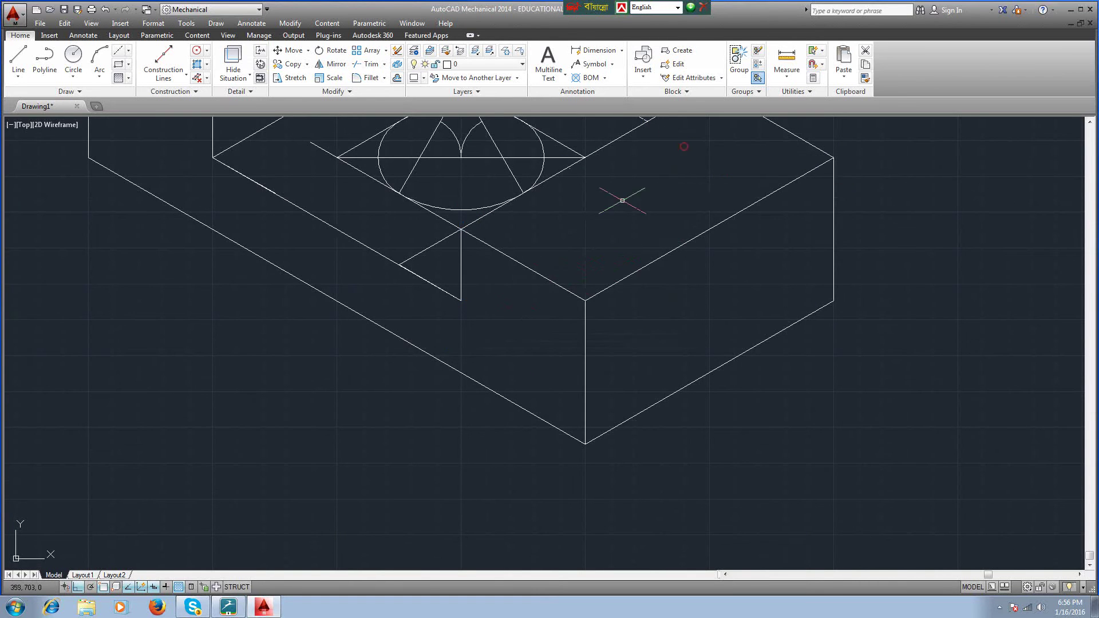
click(426, 250)
click(442, 218)
scroll(442, 217, down, 4)
scroll(392, 244, up, 4)
click(392, 245)
click(381, 216)
click(554, 234)
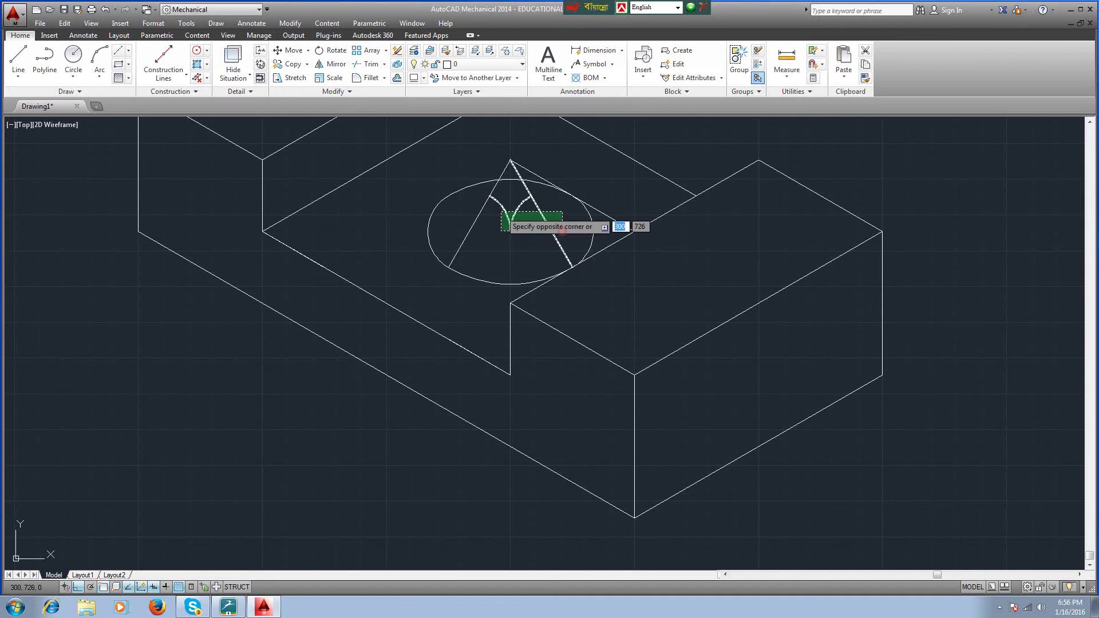
click(486, 197)
key(Delete)
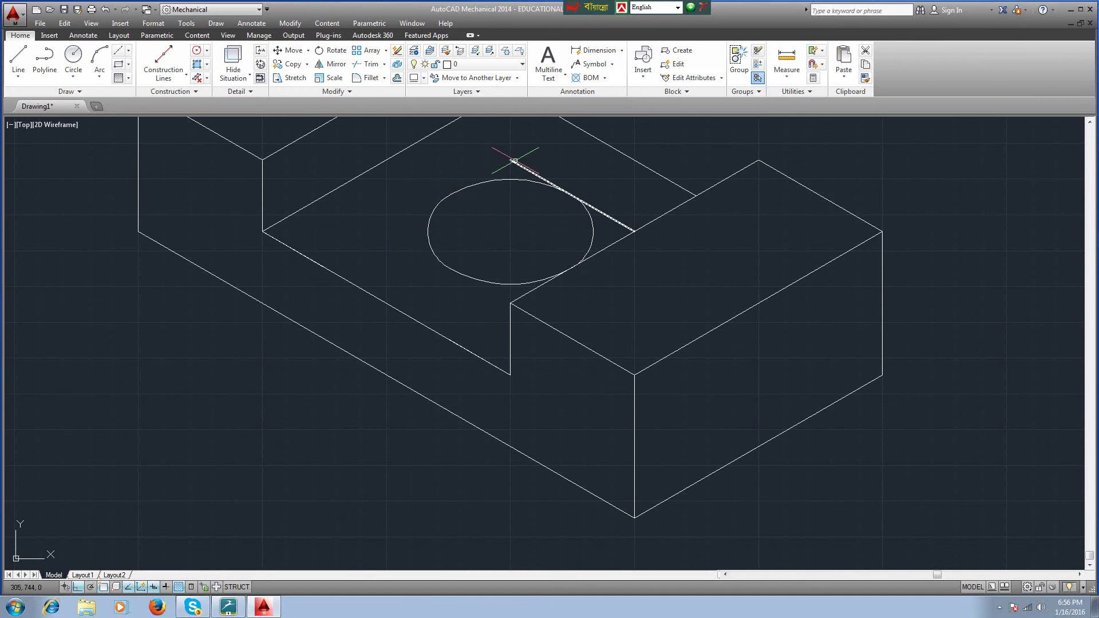
scroll(507, 201, down, 4)
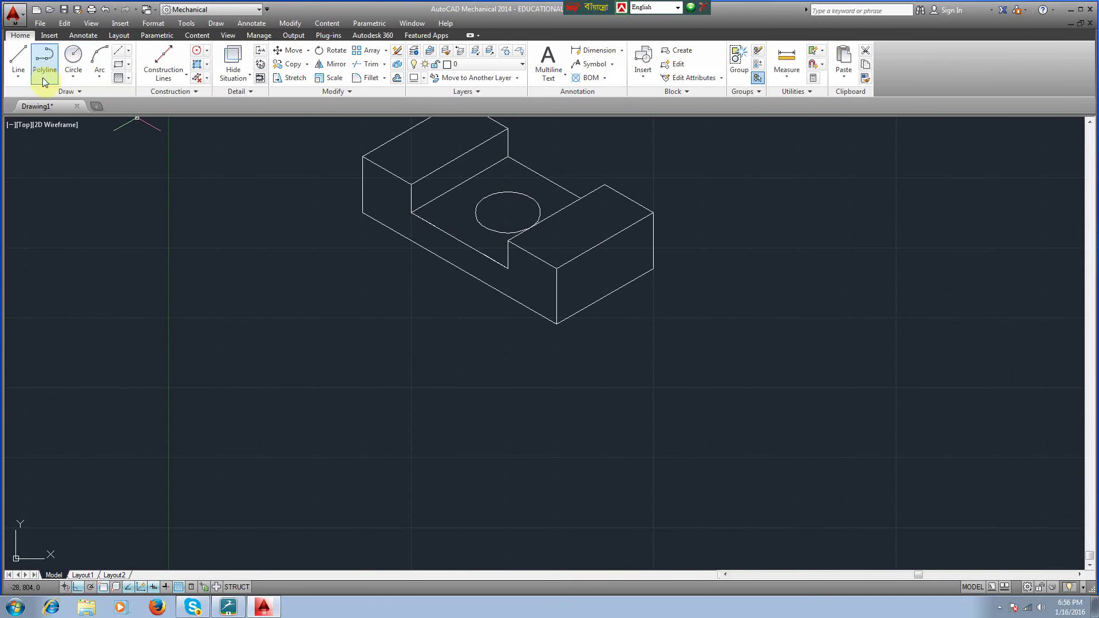
Step: Draw a 3-point arc inside the ellipse to show the hole's depth
click(76, 57)
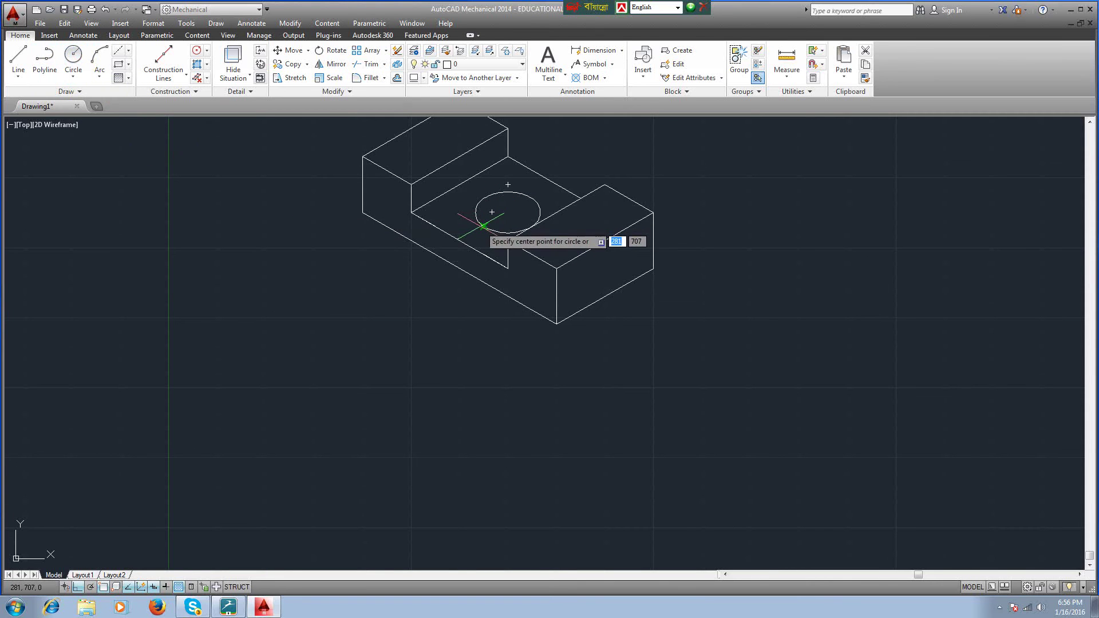
click(99, 60)
scroll(484, 231, up, 4)
click(471, 213)
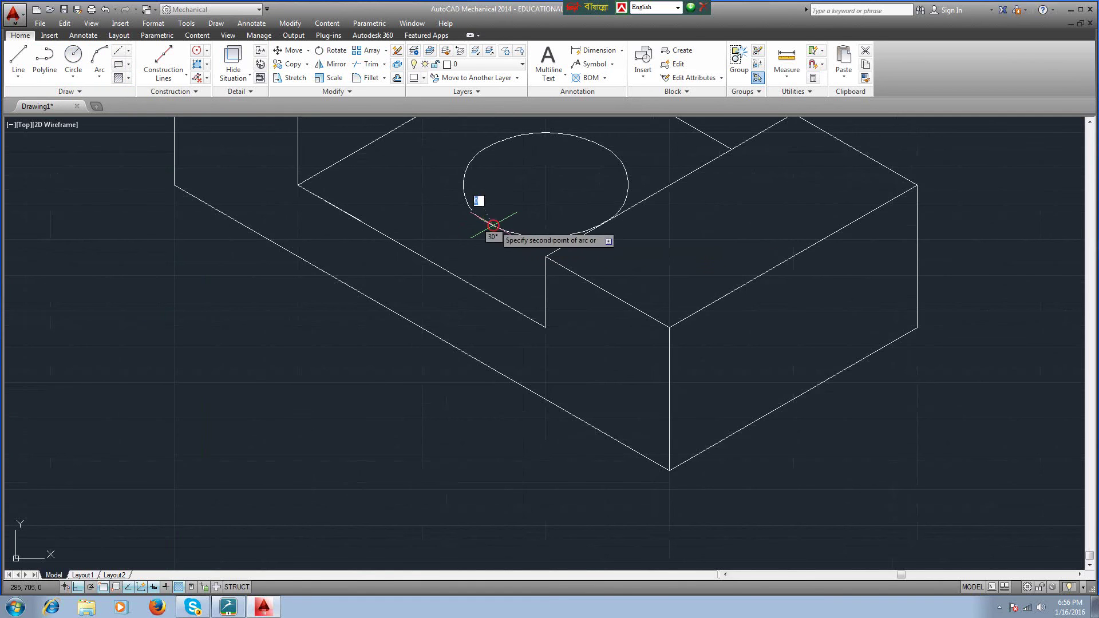
click(543, 196)
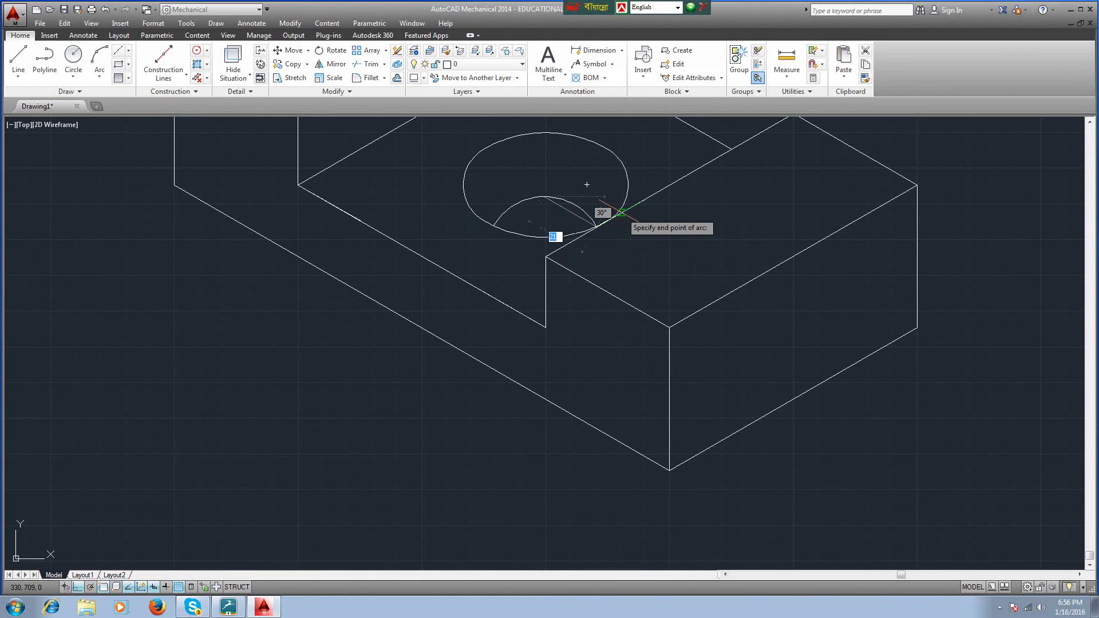
click(621, 213)
Step: Zoom out and expand the taskbar's hidden system tray icons
scroll(627, 258, down, 4)
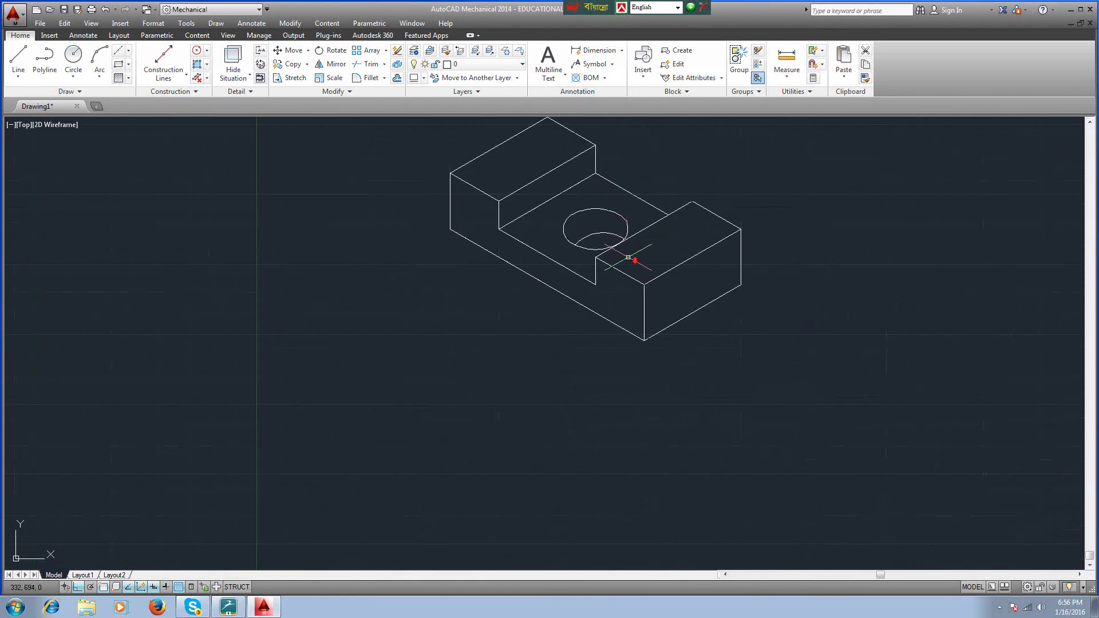
scroll(793, 400, down, 2)
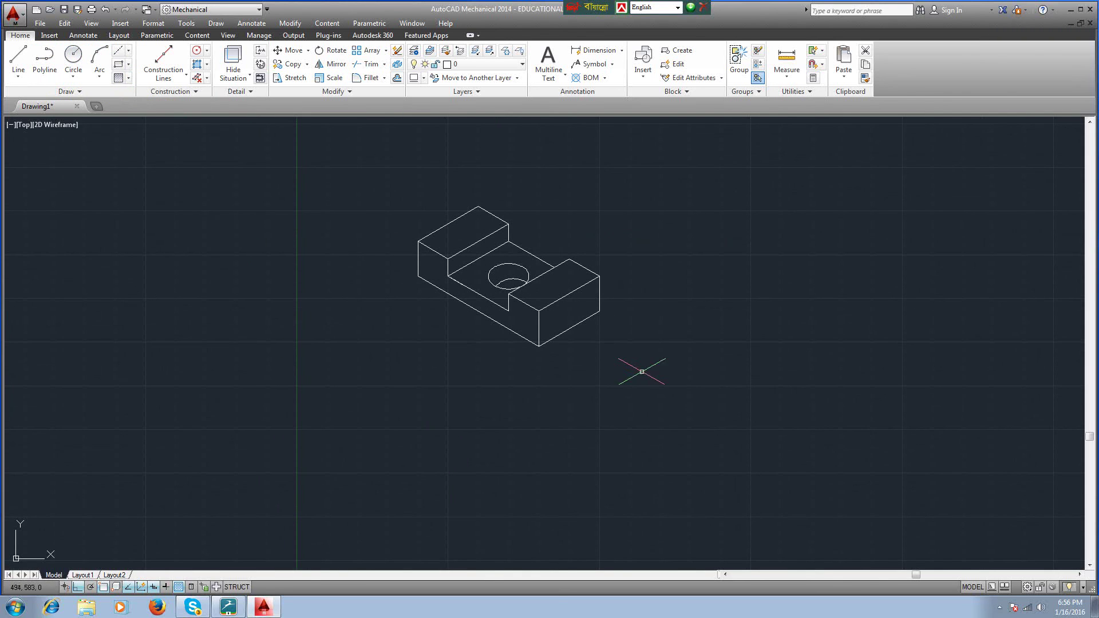
click(997, 608)
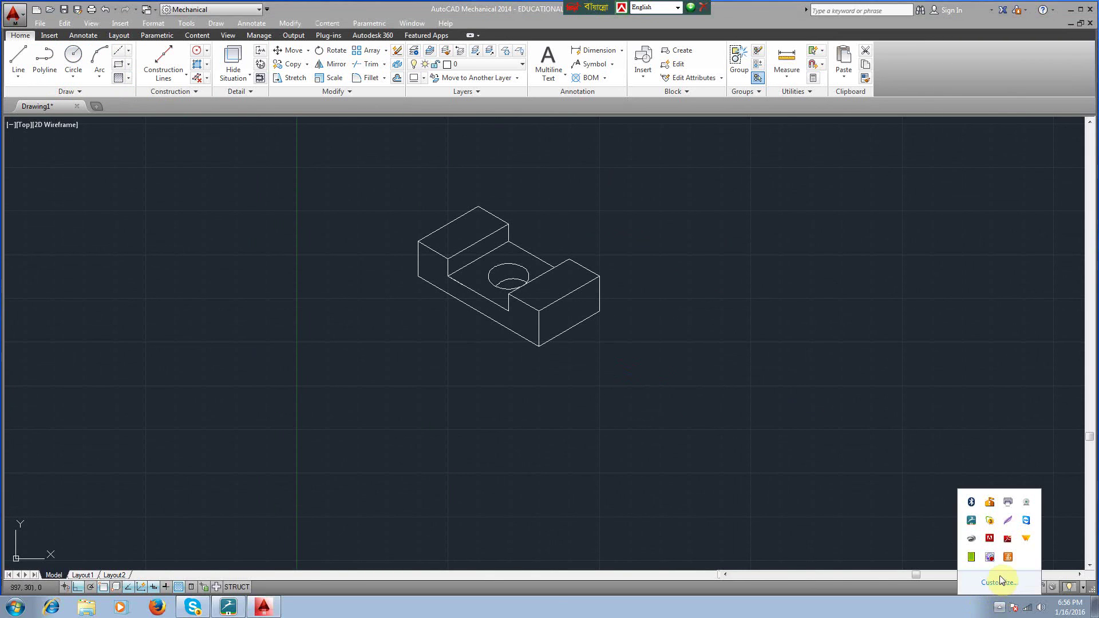